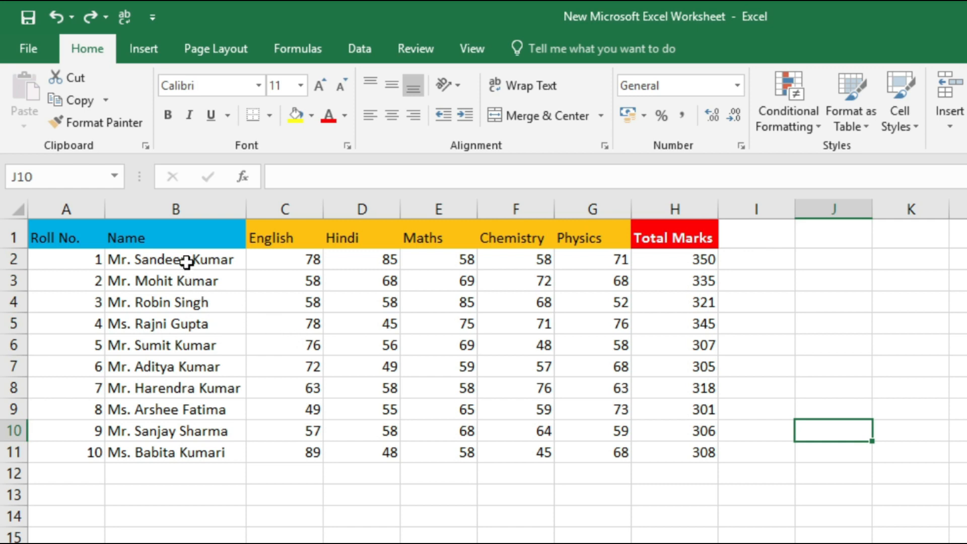
- Set the font of the student names in B2:B11 to Arial
{"action": "left_click_drag", "start_coordinate": [187, 259], "coordinate": [174, 448]}
{"action": "right_click", "coordinate": [174, 448]}
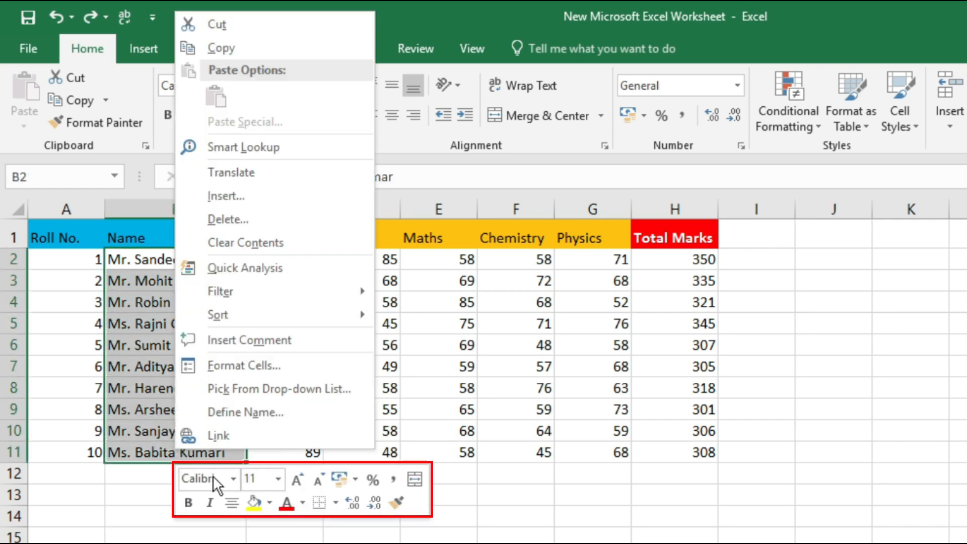
{"action": "left_click", "coordinate": [233, 479]}
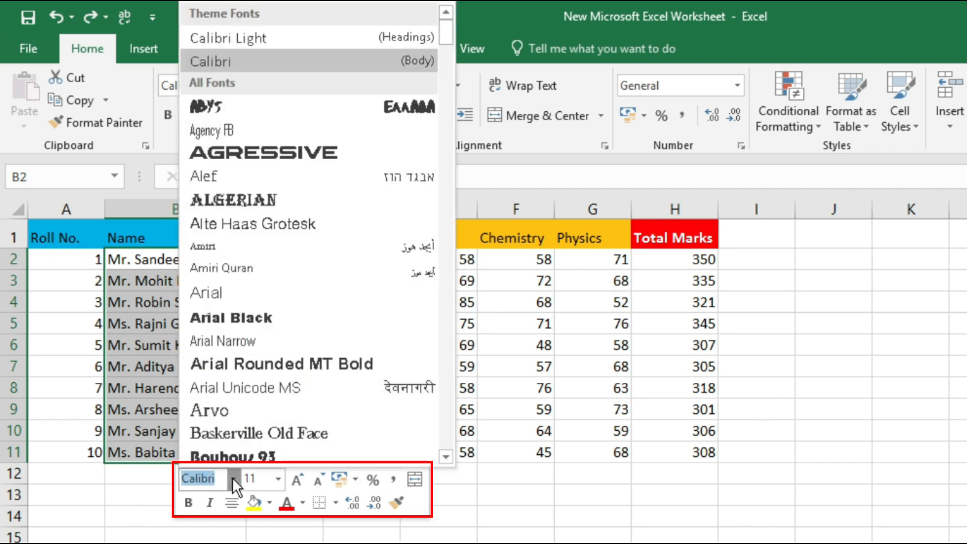
{"action": "left_click", "coordinate": [231, 476]}
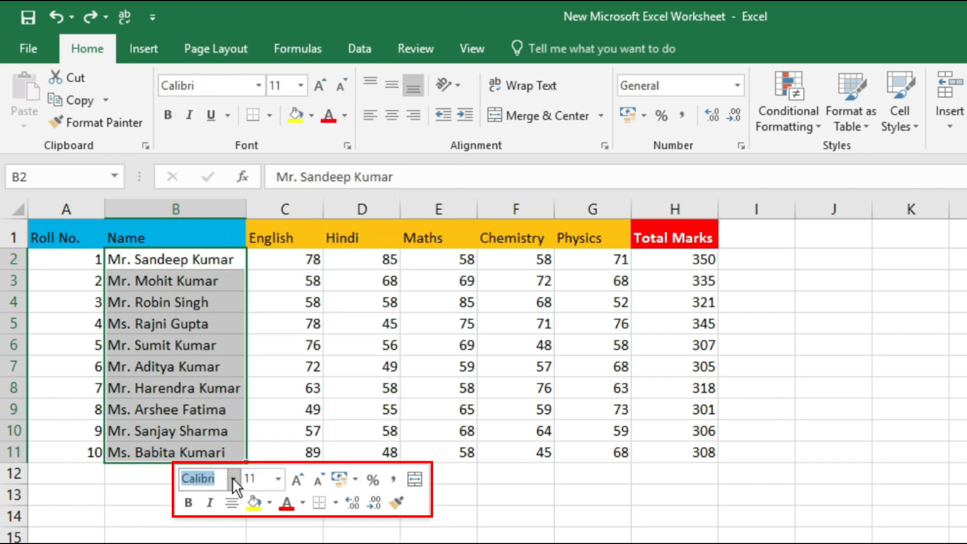
{"action": "left_click", "coordinate": [232, 477]}
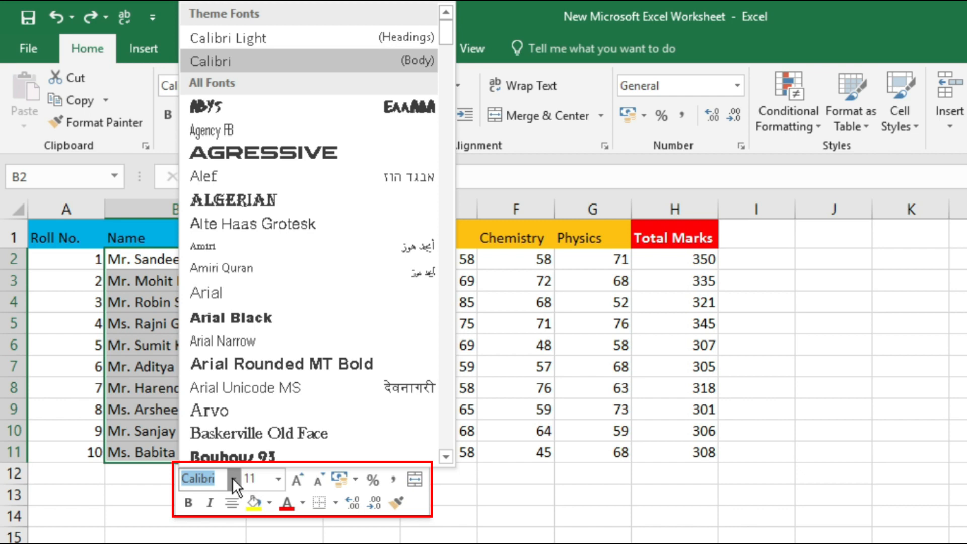
{"action": "left_click", "coordinate": [240, 292]}
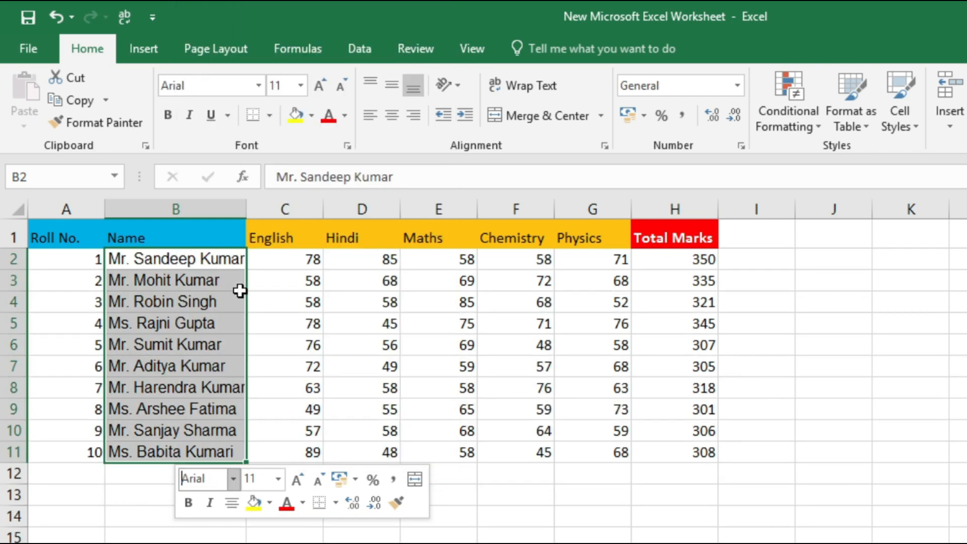
{"action": "left_click", "coordinate": [270, 458]}
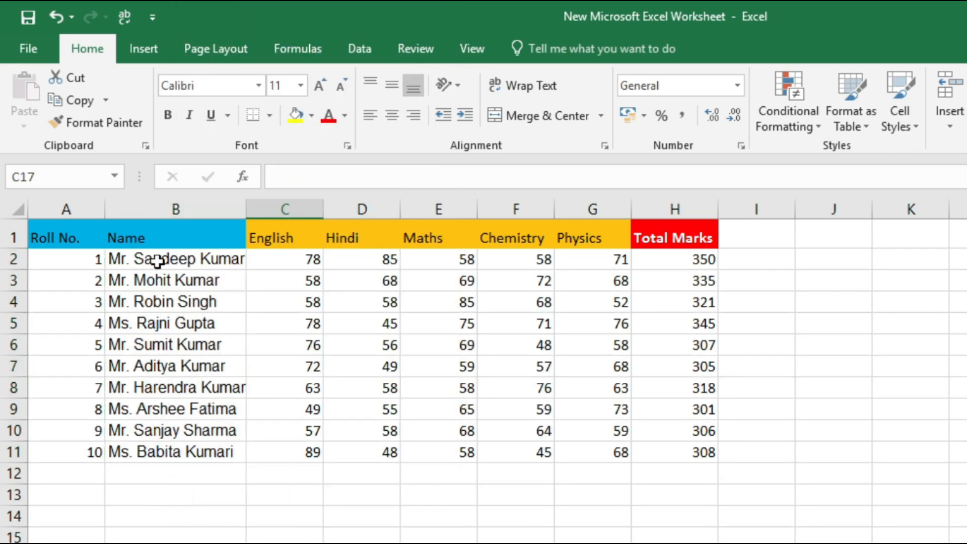
- Set the font size of the student names in B2:B11 to 9
{"action": "left_click", "coordinate": [149, 454]}
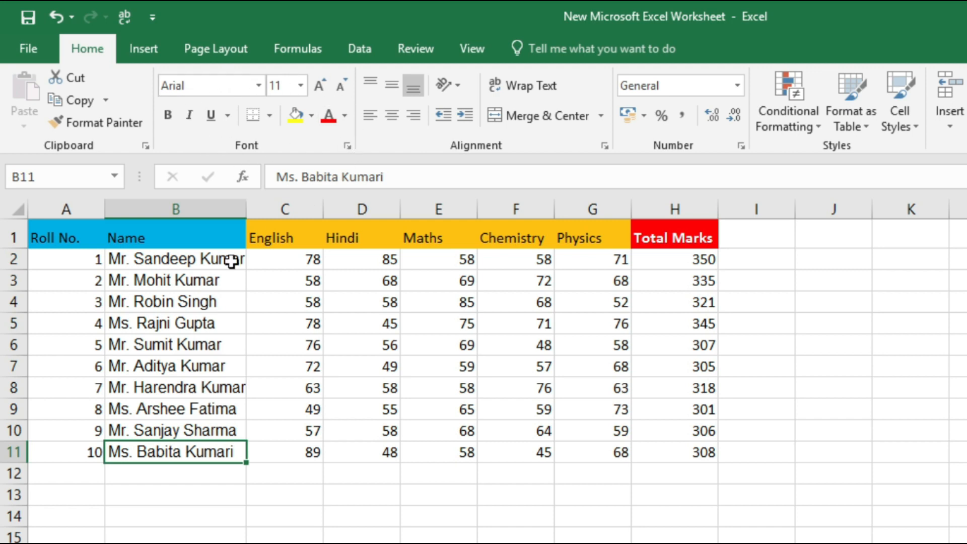
{"action": "left_click_drag", "start_coordinate": [187, 265], "coordinate": [189, 457]}
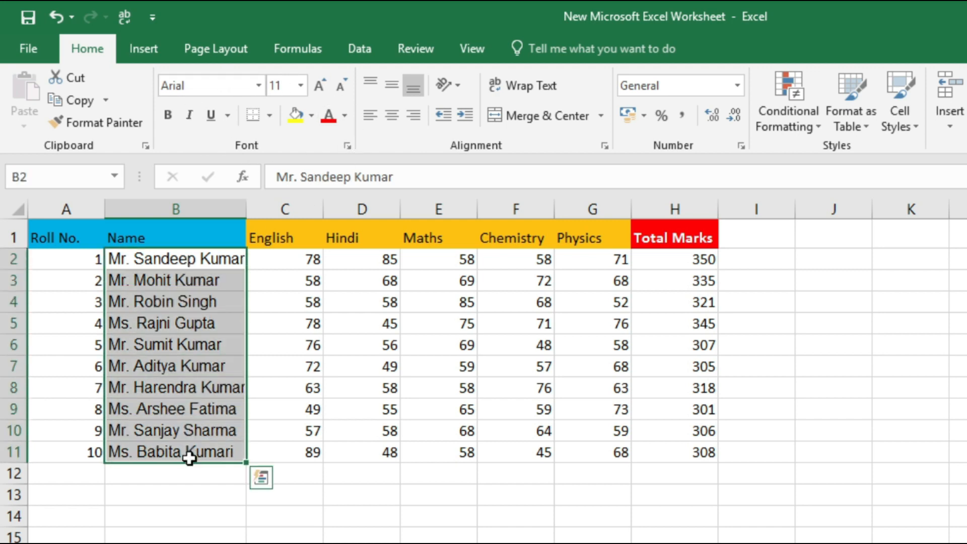
{"action": "right_click", "coordinate": [162, 382]}
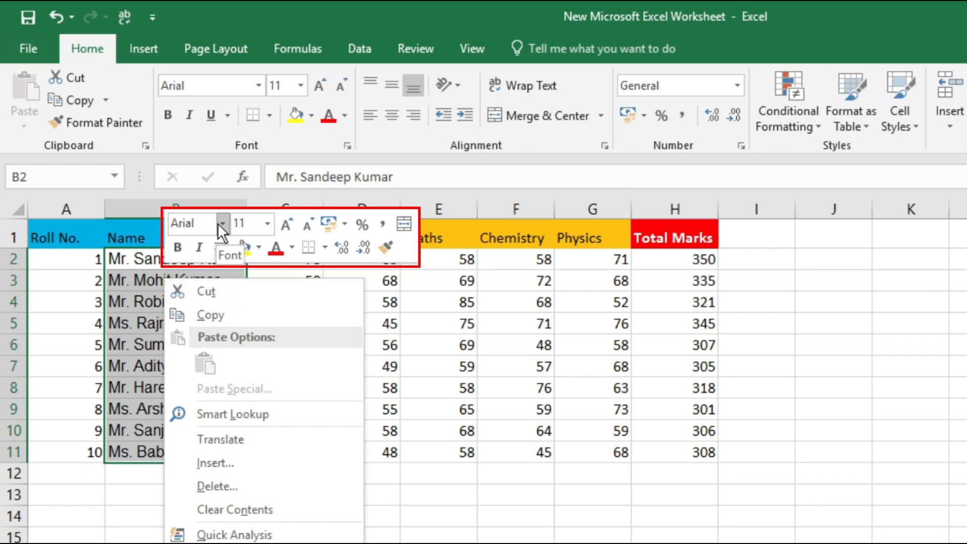
{"action": "left_click", "coordinate": [268, 221]}
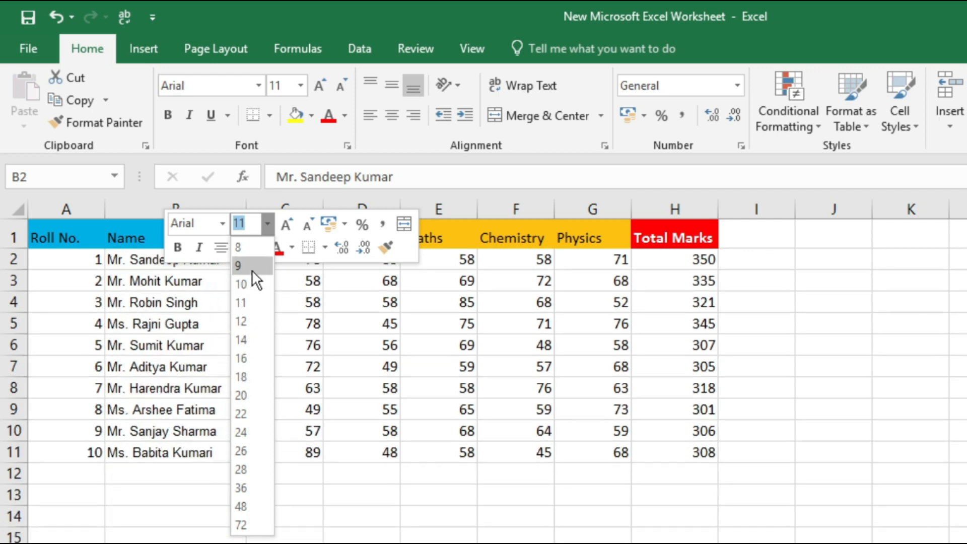
{"action": "left_click", "coordinate": [252, 266]}
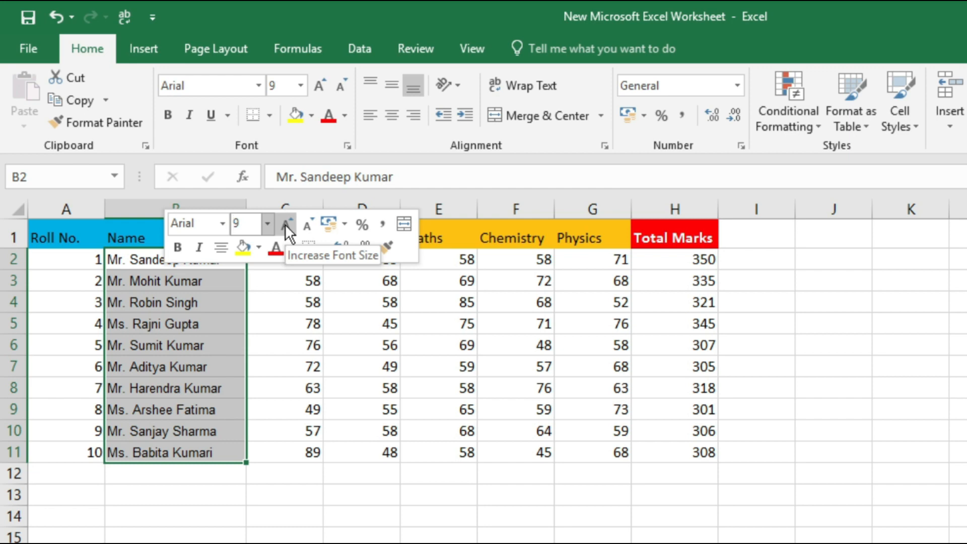
- Increase the font size of the selected student names in increments up to 14
{"action": "left_click", "coordinate": [285, 224]}
{"action": "left_click", "coordinate": [285, 224]}
{"action": "left_click", "coordinate": [285, 224]}
{"action": "left_click", "coordinate": [285, 224]}
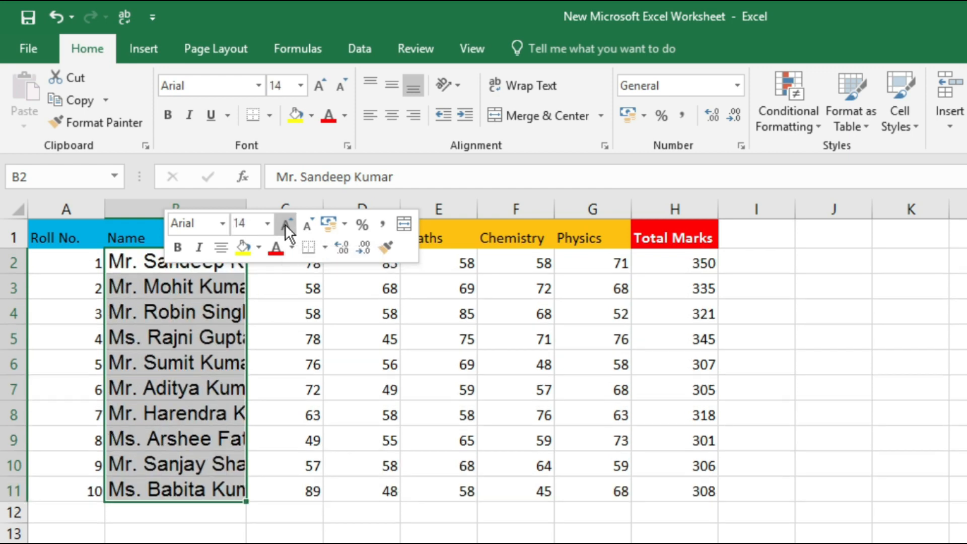
- Decrease the font size of the selected student names in increments down to 9
{"action": "left_click", "coordinate": [308, 225]}
{"action": "left_click", "coordinate": [310, 224]}
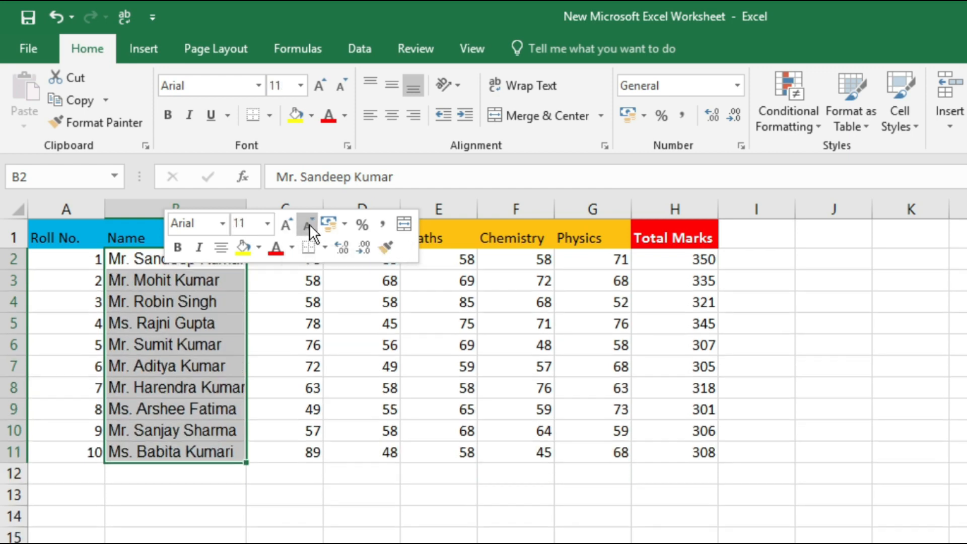
{"action": "left_click", "coordinate": [309, 224]}
{"action": "left_click", "coordinate": [310, 224]}
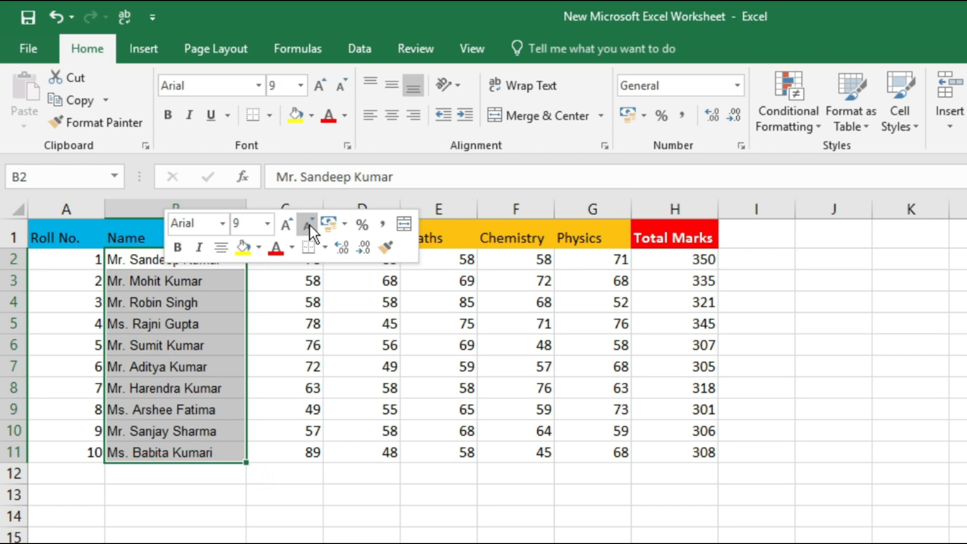
{"action": "left_click", "coordinate": [410, 403]}
- Apply the Accounting number format in Rs. to the English marks in C2:C11
{"action": "left_click_drag", "start_coordinate": [298, 260], "coordinate": [297, 450]}
{"action": "right_click", "coordinate": [286, 319]}
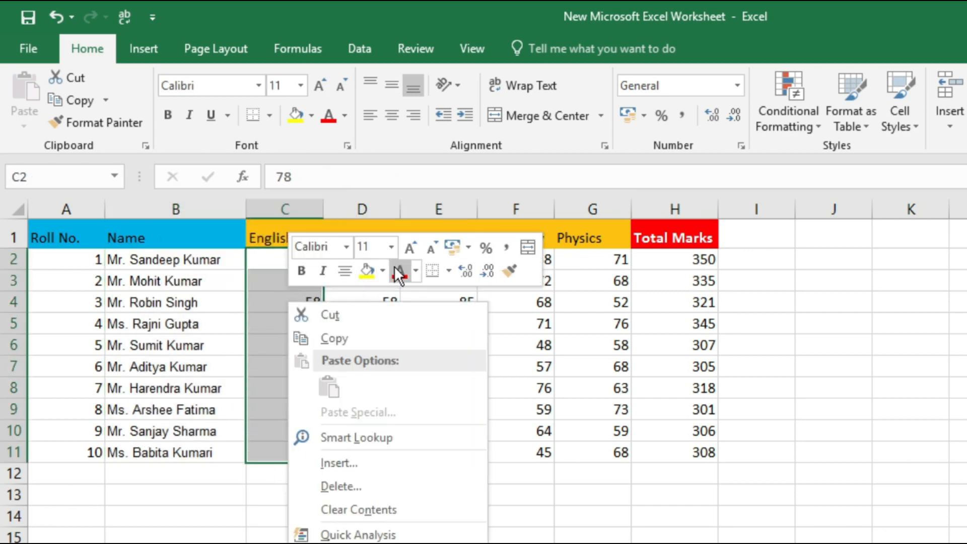
{"action": "left_click", "coordinate": [451, 250]}
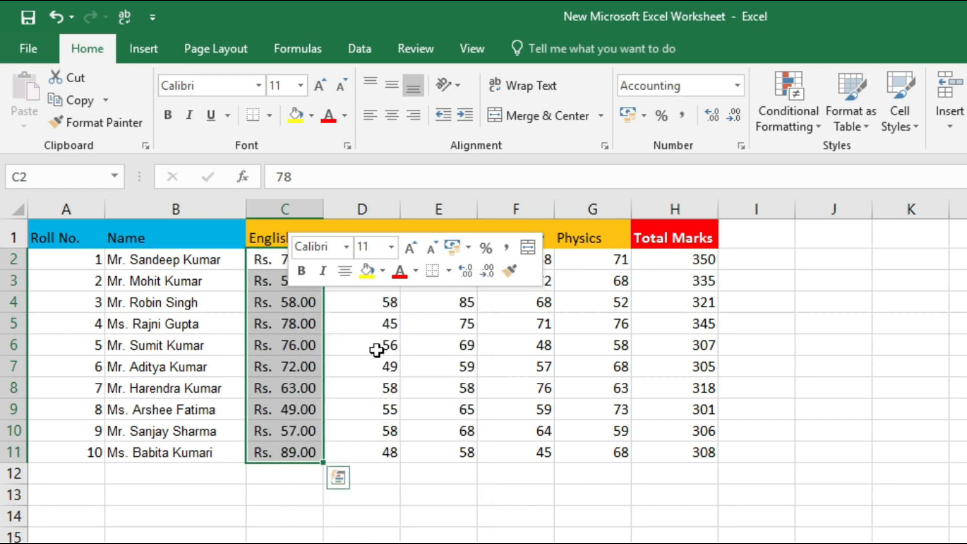
{"action": "left_click", "coordinate": [291, 300]}
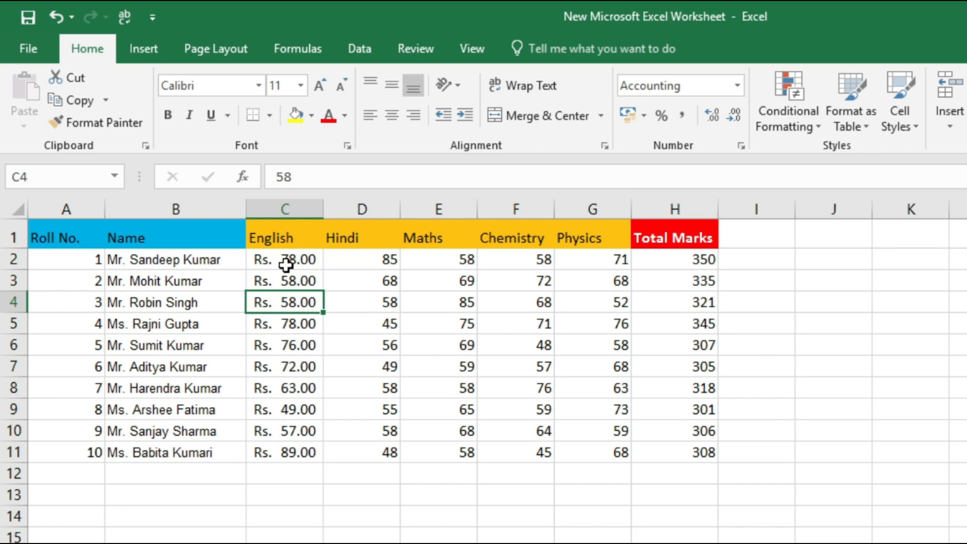
- Set the number format of the English marks in C2:C11 to General through the additional accounting formats
{"action": "left_click_drag", "start_coordinate": [286, 263], "coordinate": [278, 454]}
{"action": "right_click", "coordinate": [278, 388]}
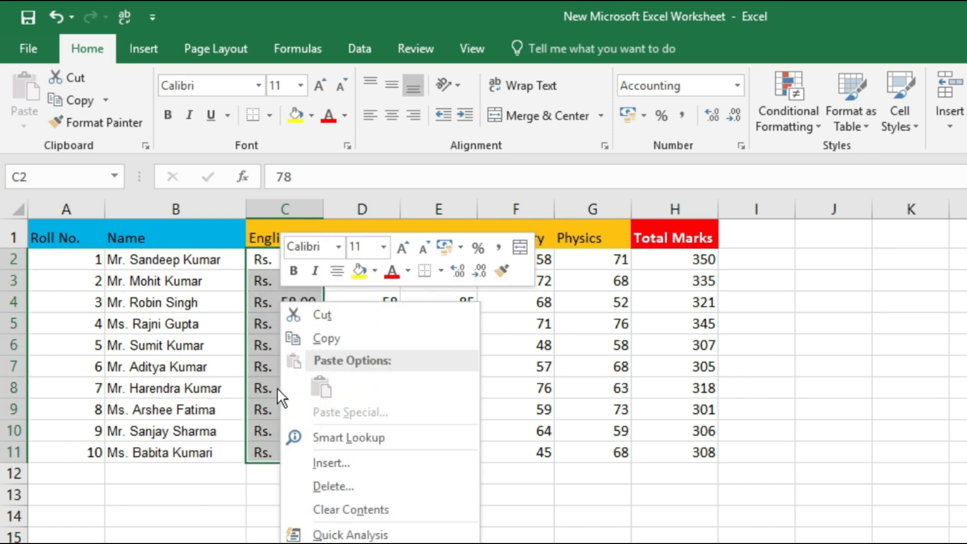
{"action": "left_click", "coordinate": [462, 246]}
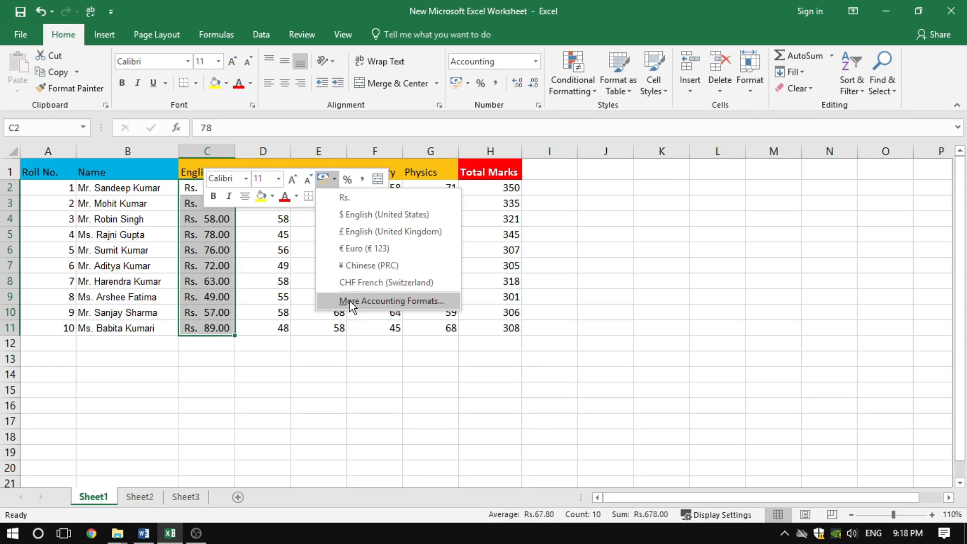
{"action": "left_click", "coordinate": [350, 301]}
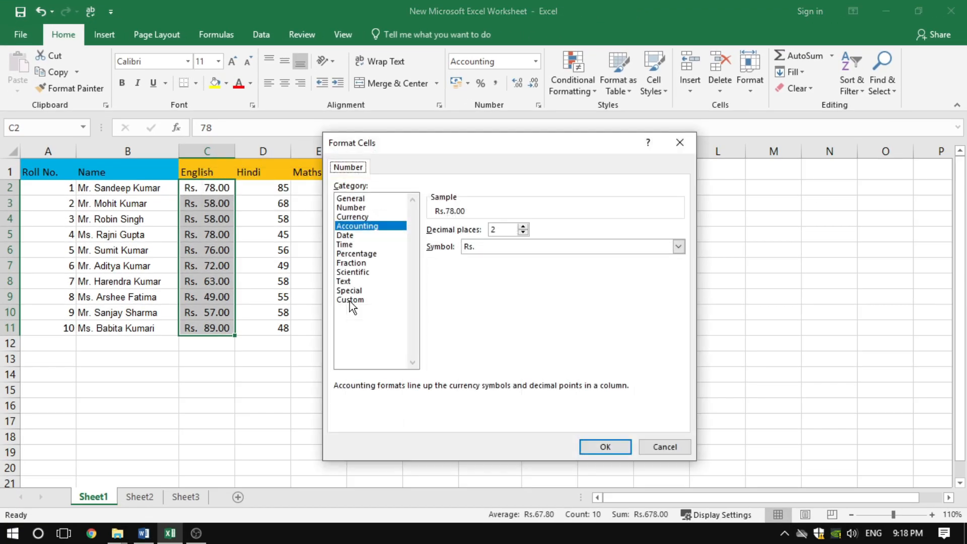
{"action": "left_click", "coordinate": [351, 199]}
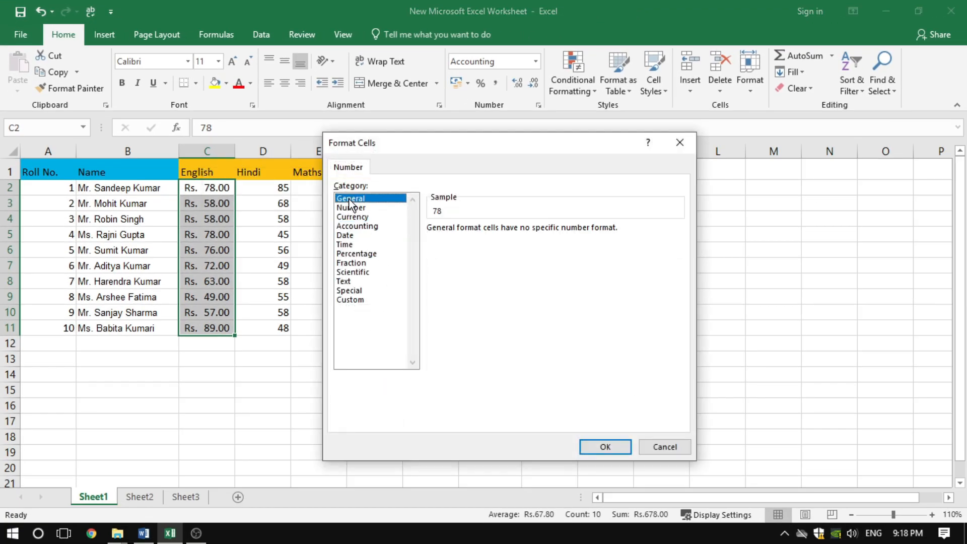
{"action": "left_click", "coordinate": [605, 447]}
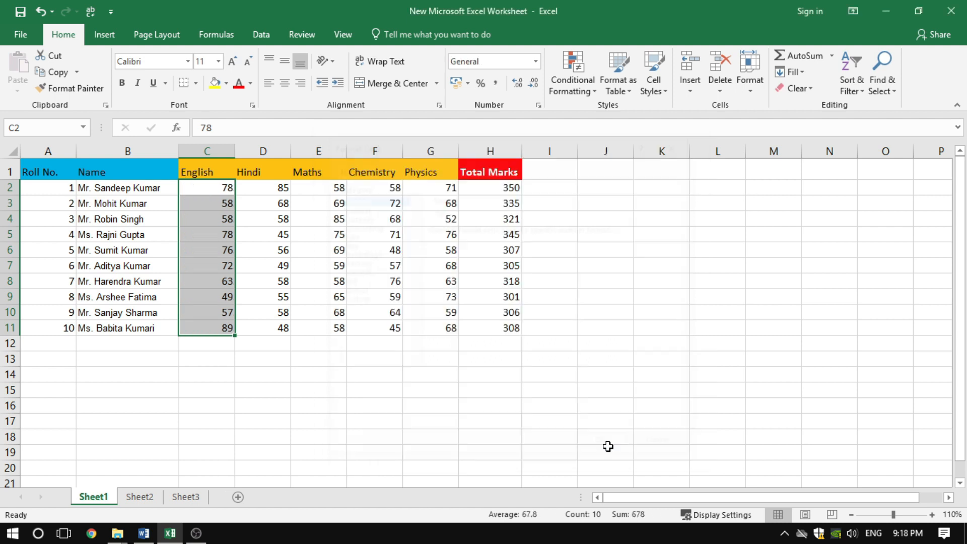
{"action": "left_click", "coordinate": [284, 363]}
{"action": "left_click_drag", "start_coordinate": [212, 194], "coordinate": [209, 320]}
{"action": "right_click", "coordinate": [209, 321]}
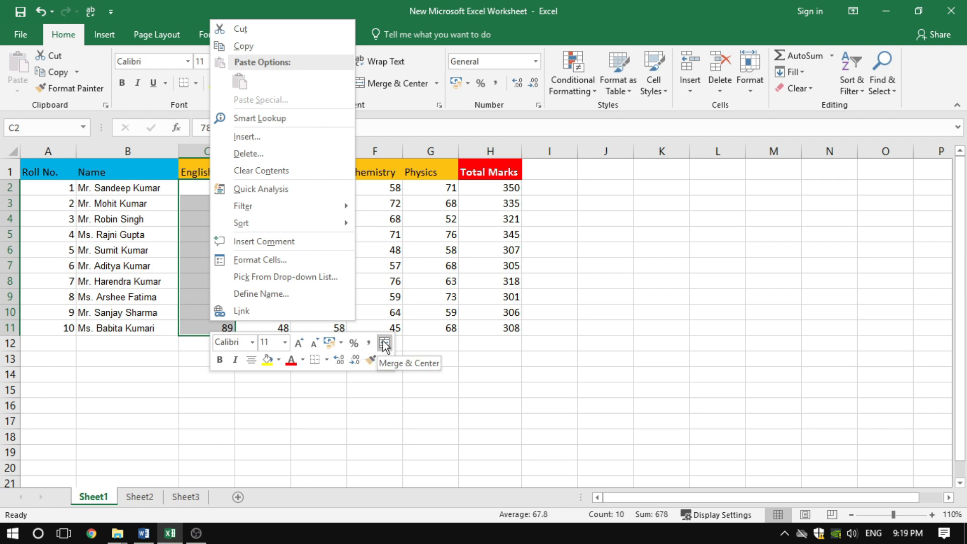
{"action": "key", "text": "Escape"}
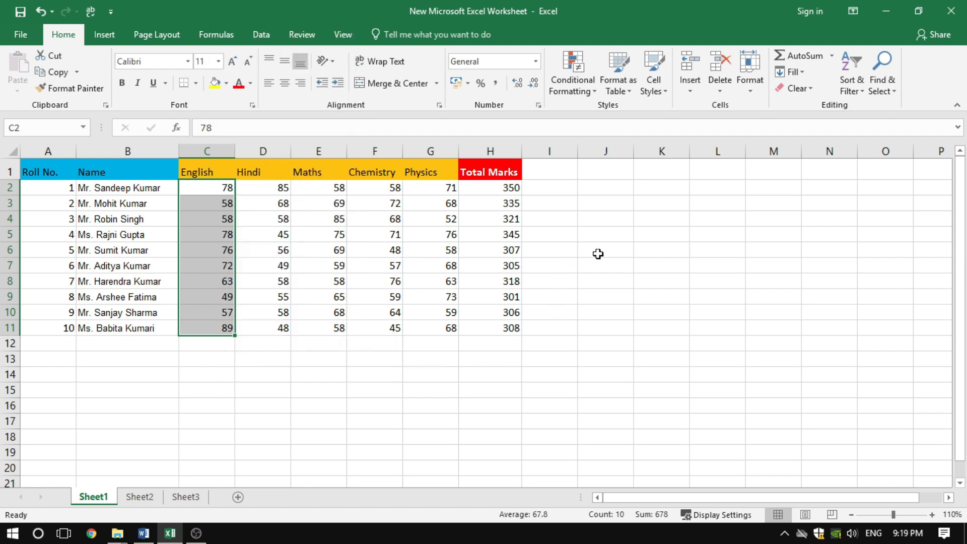
- Merge and center the empty cells J6:K7 beside the marks table
{"action": "left_click_drag", "start_coordinate": [598, 254], "coordinate": [655, 263]}
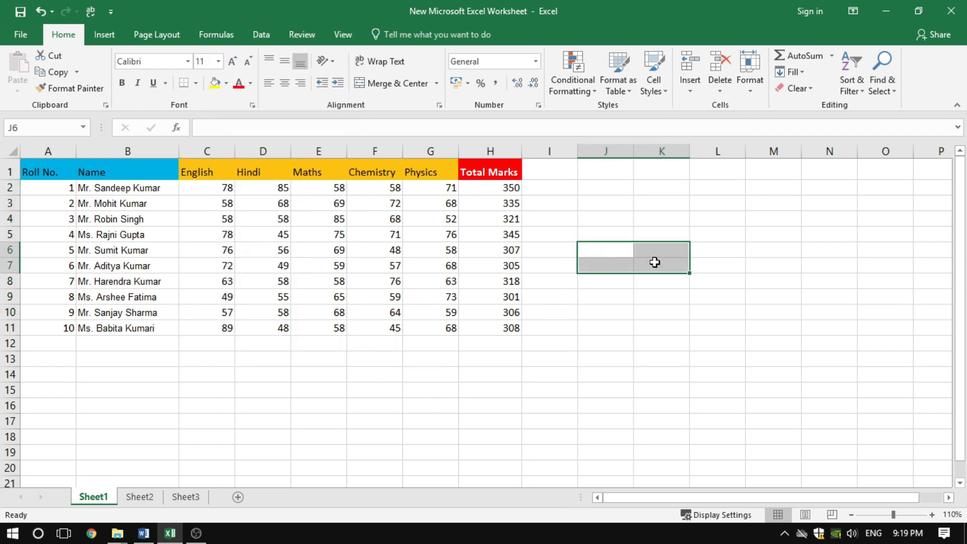
{"action": "right_click", "coordinate": [624, 262]}
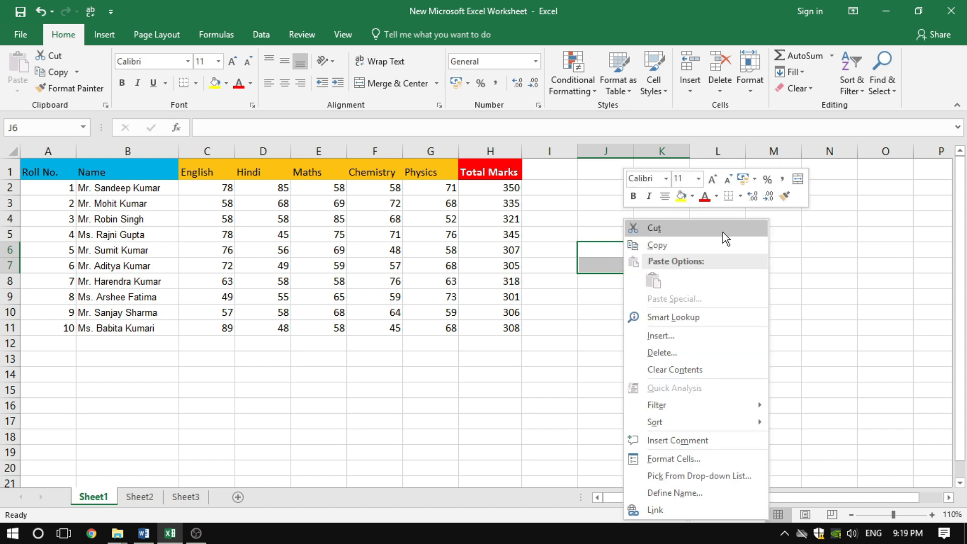
{"action": "left_click", "coordinate": [798, 179]}
{"action": "left_click", "coordinate": [744, 305]}
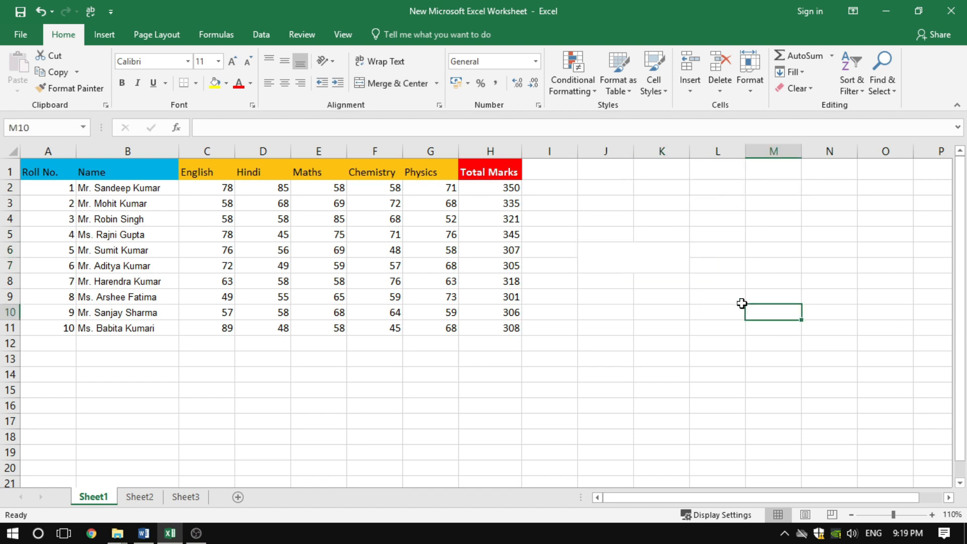
{"action": "left_click", "coordinate": [630, 261]}
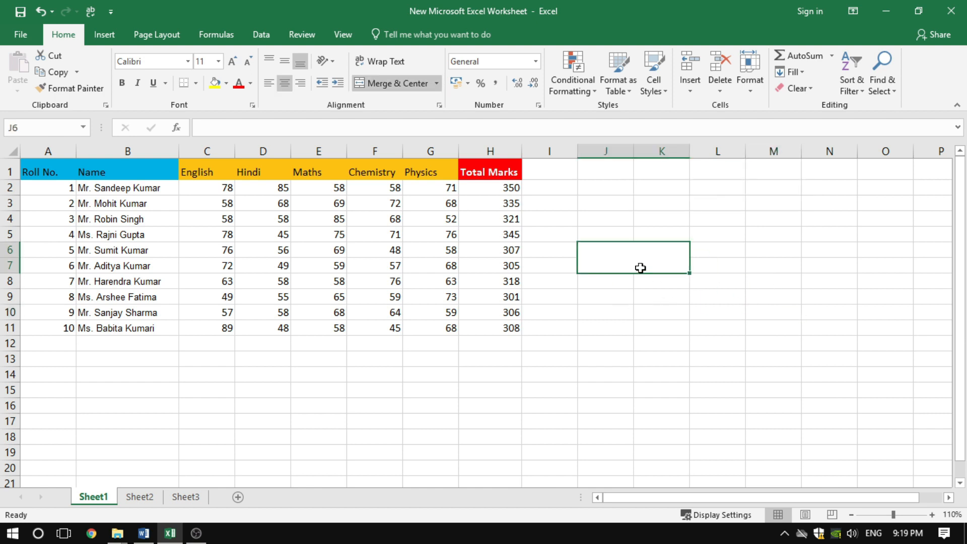
{"action": "left_click", "coordinate": [440, 344]}
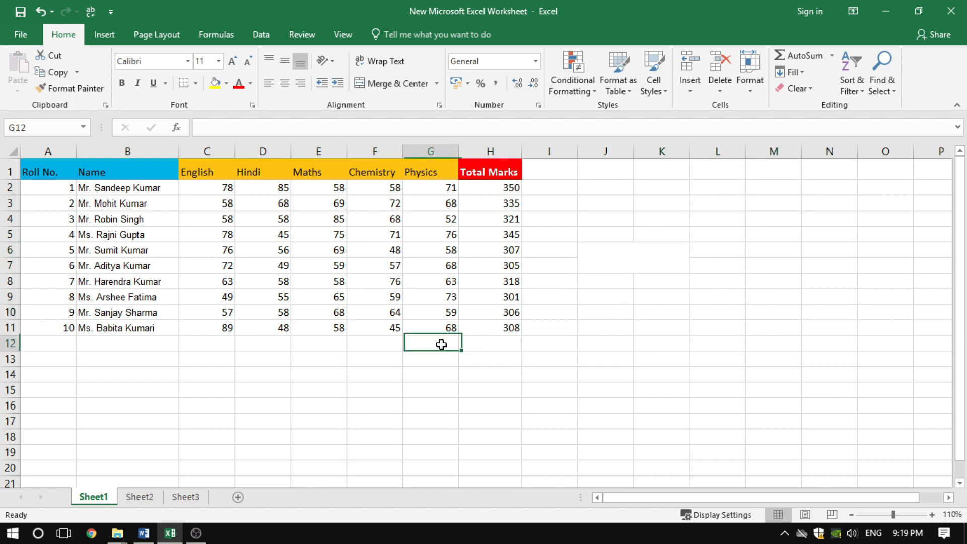
- Make the Chemistry marks in F2:F11 bold
{"action": "left_click_drag", "start_coordinate": [376, 187], "coordinate": [385, 326]}
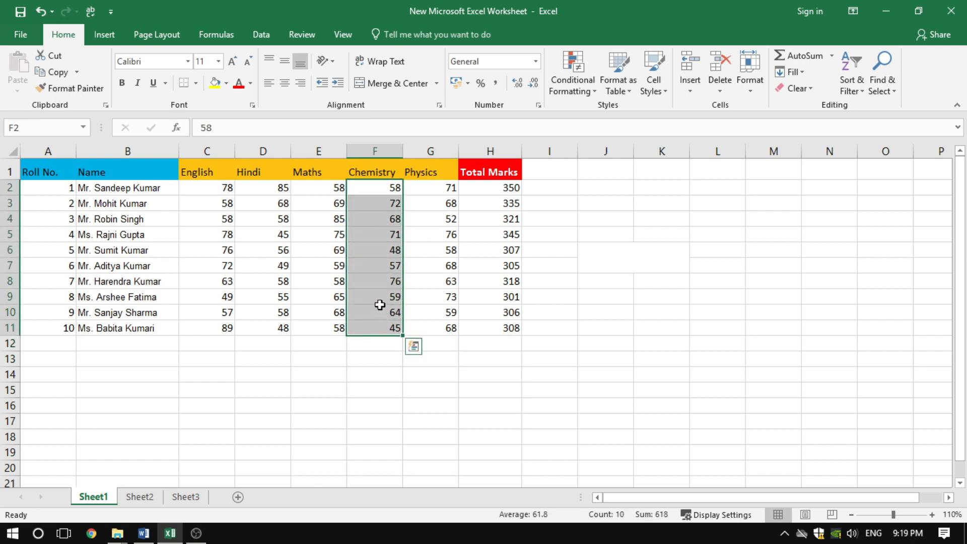
{"action": "right_click", "coordinate": [381, 306]}
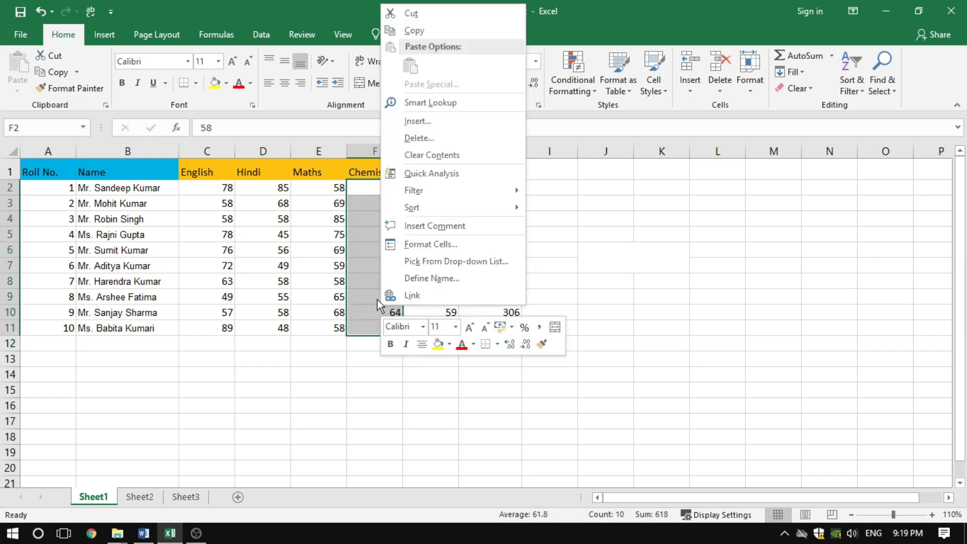
{"action": "left_click", "coordinate": [390, 344]}
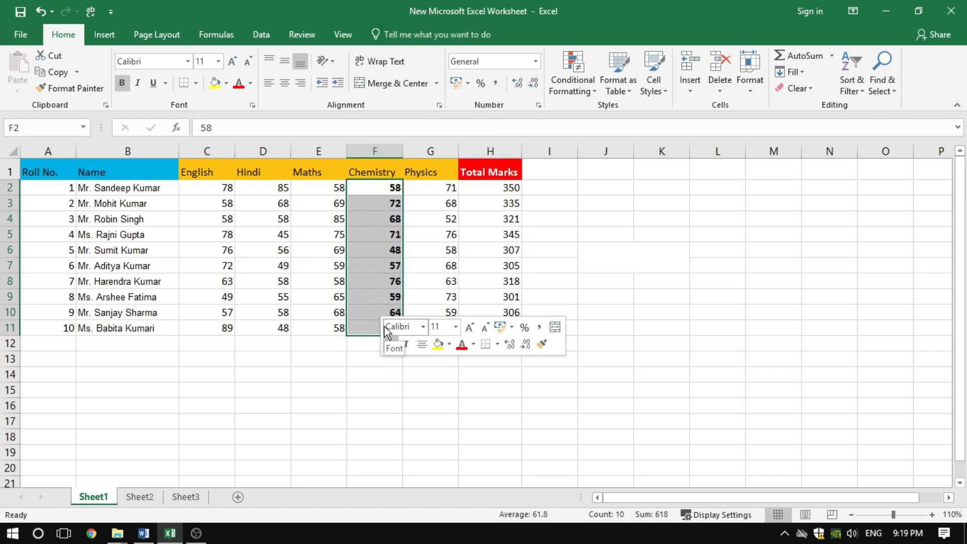
- Apply italic to the selected Chemistry marks and remove it again
{"action": "left_click", "coordinate": [405, 345]}
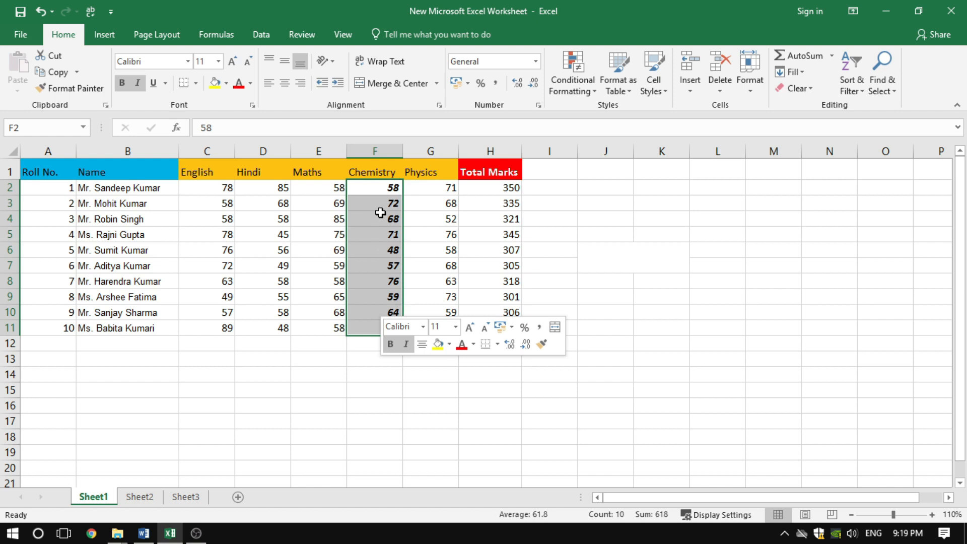
{"action": "left_click", "coordinate": [406, 345]}
{"action": "left_click", "coordinate": [393, 382]}
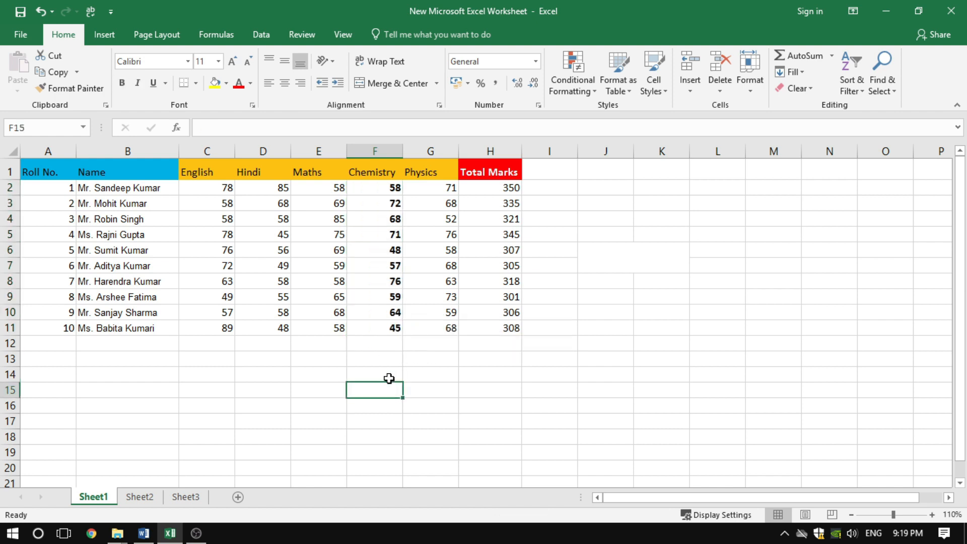
- Italicize the student names in B2:B11
{"action": "left_click_drag", "start_coordinate": [133, 190], "coordinate": [122, 326]}
{"action": "right_click", "coordinate": [122, 274]}
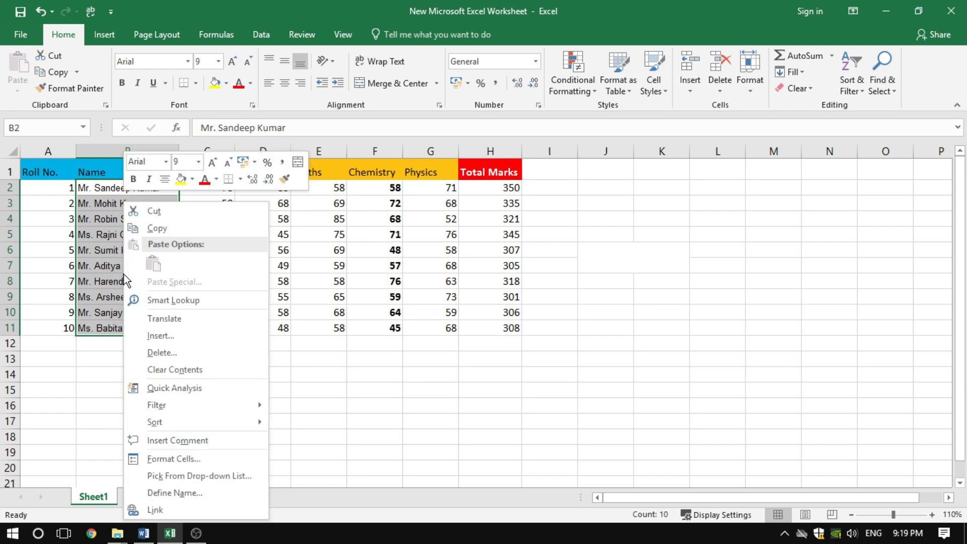
{"action": "left_click", "coordinate": [149, 179]}
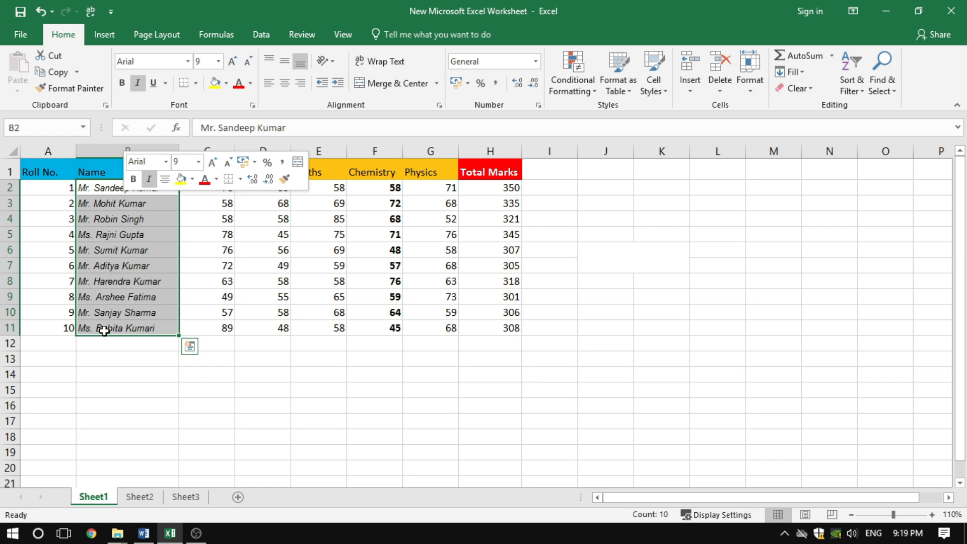
- Center the selected student names and remove the centering again
{"action": "left_click", "coordinate": [164, 180]}
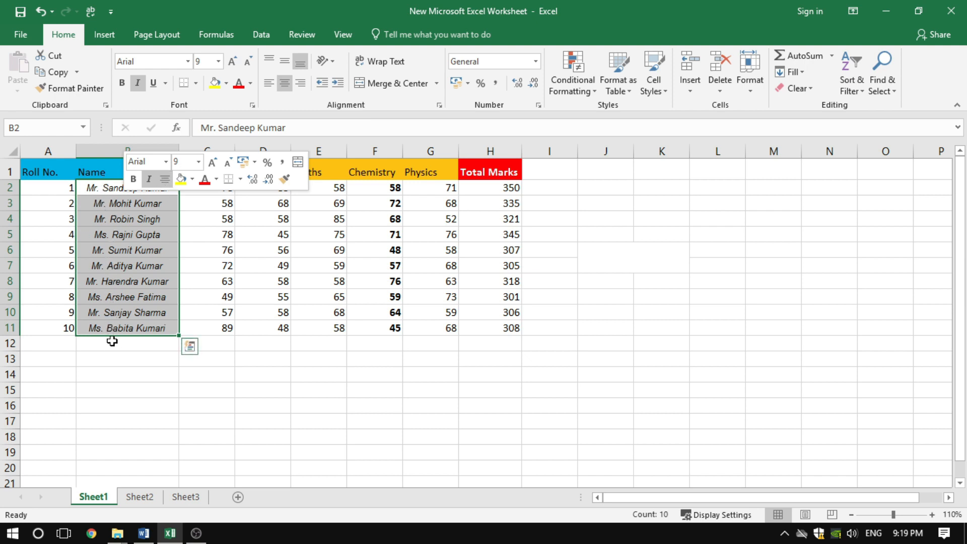
{"action": "left_click", "coordinate": [165, 178]}
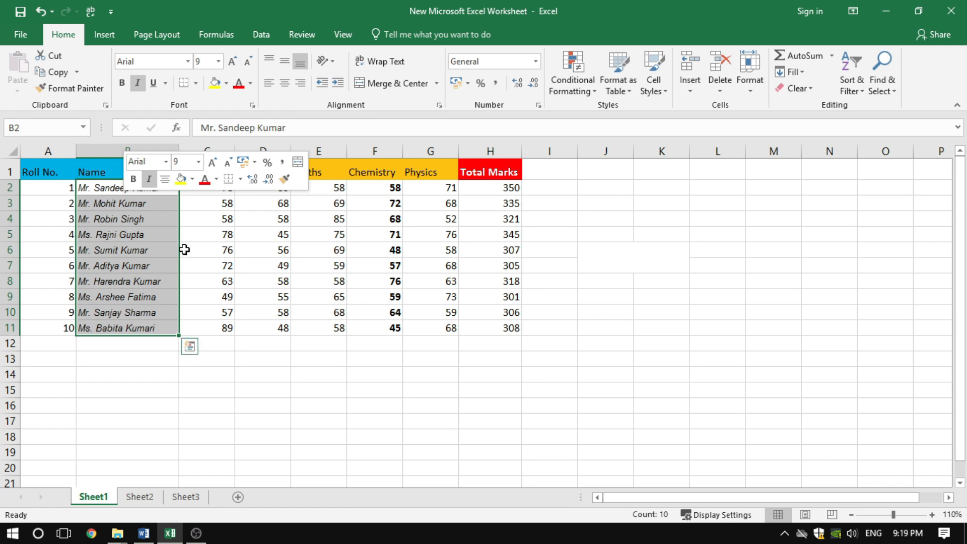
- Fill the selected student name cells with the standard yellow color
{"action": "left_click", "coordinate": [193, 183]}
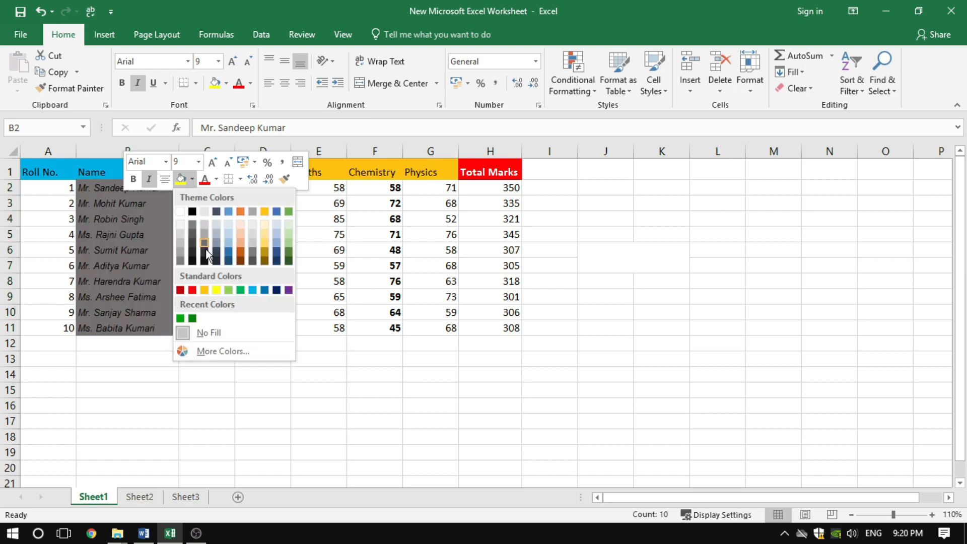
{"action": "left_click", "coordinate": [216, 291]}
{"action": "left_click", "coordinate": [233, 398]}
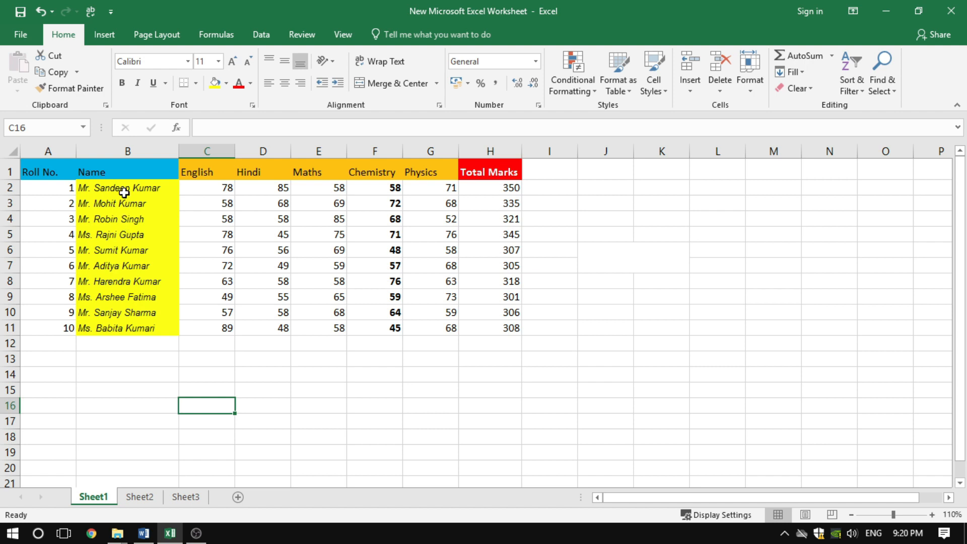
- Set the font color of the student names in B2:B11 to standard red
{"action": "left_click_drag", "start_coordinate": [125, 193], "coordinate": [130, 332]}
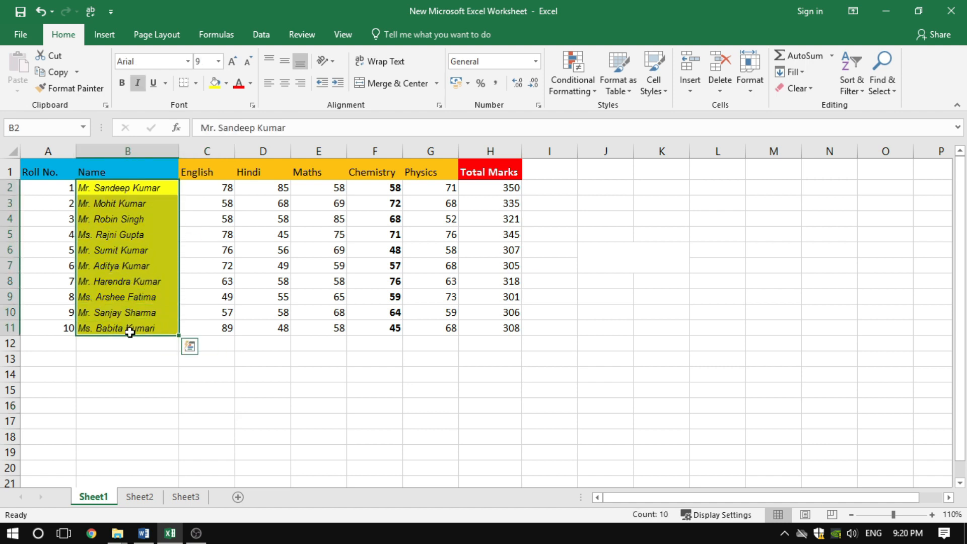
{"action": "right_click", "coordinate": [122, 273]}
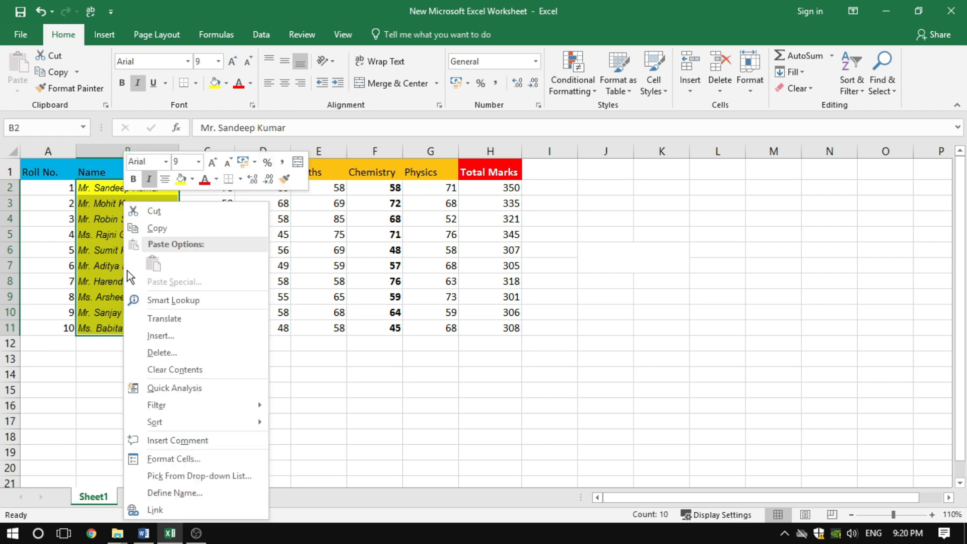
{"action": "left_click", "coordinate": [217, 179]}
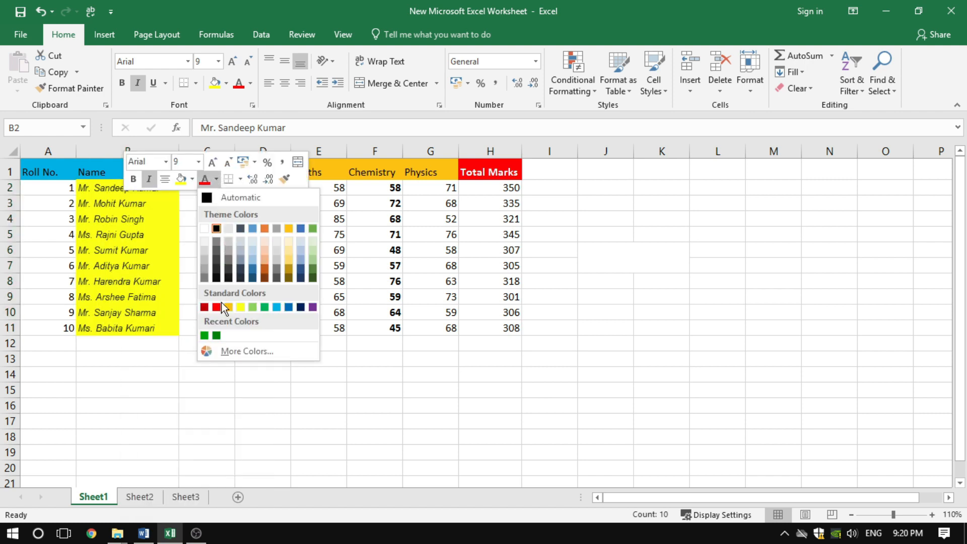
{"action": "left_click", "coordinate": [217, 307]}
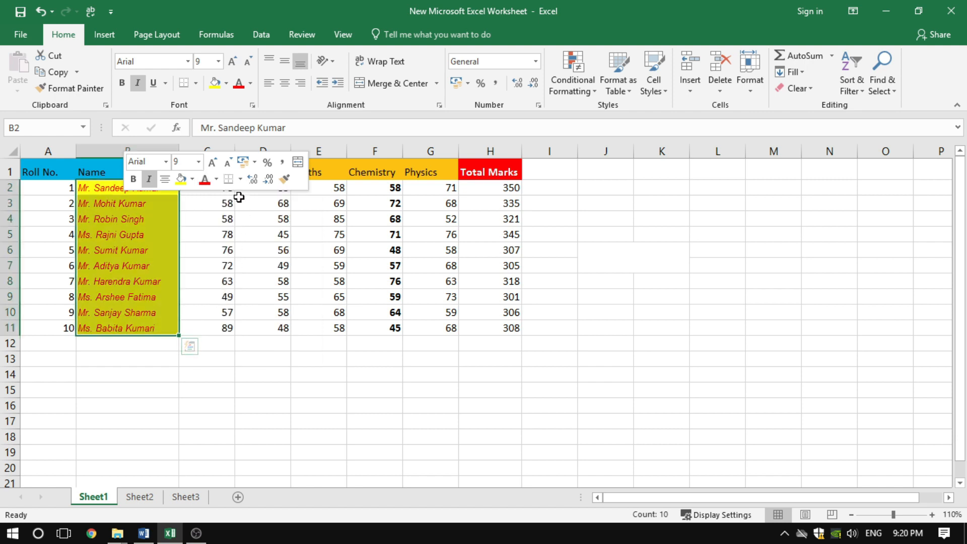
- Apply All Borders to the whole marks table in A1:H11
{"action": "left_click", "coordinate": [240, 180]}
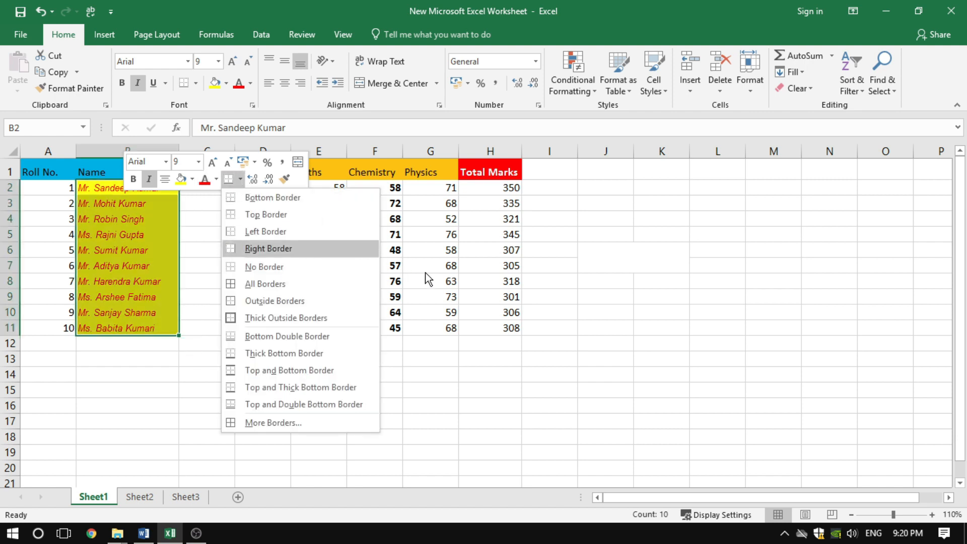
{"action": "left_click", "coordinate": [268, 243]}
{"action": "left_click_drag", "start_coordinate": [35, 171], "coordinate": [511, 328]}
{"action": "right_click", "coordinate": [436, 304]}
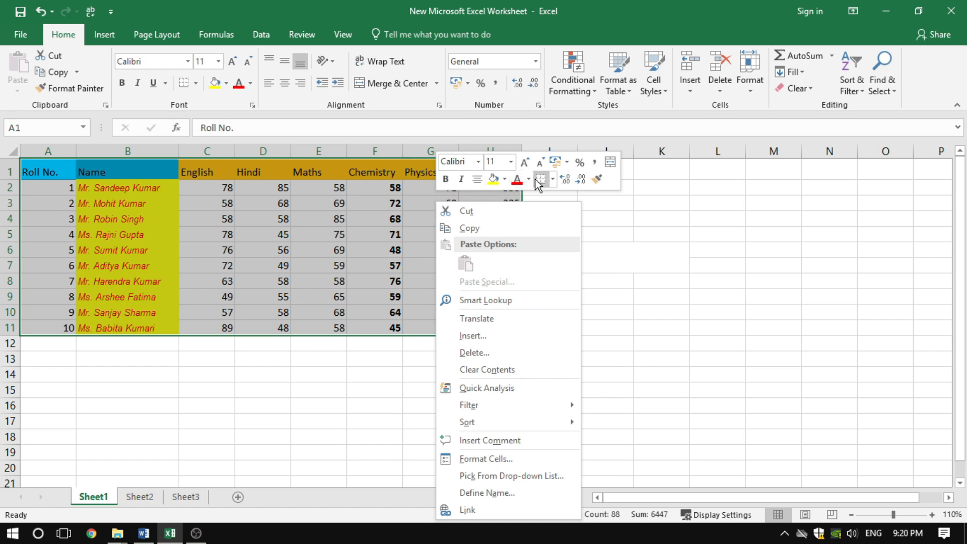
{"action": "left_click", "coordinate": [552, 180]}
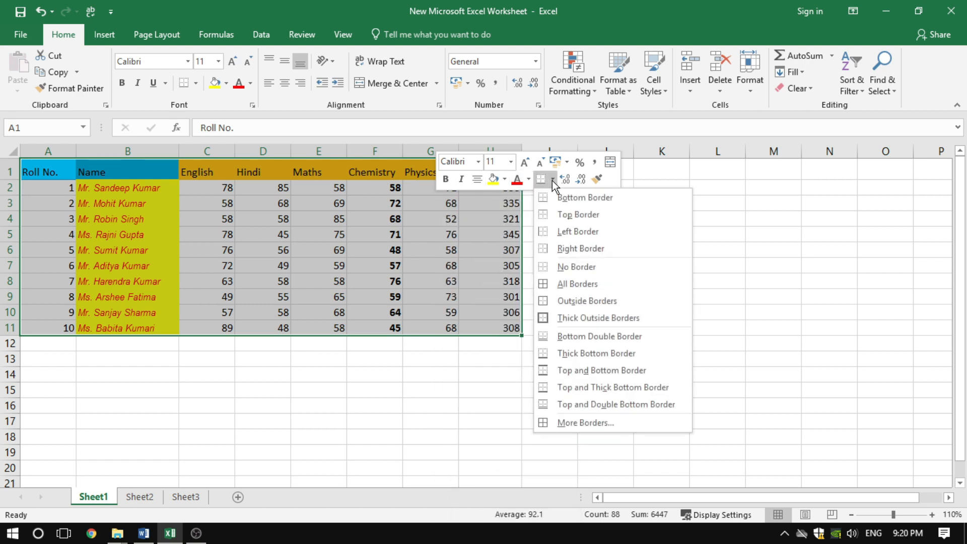
{"action": "left_click", "coordinate": [571, 285]}
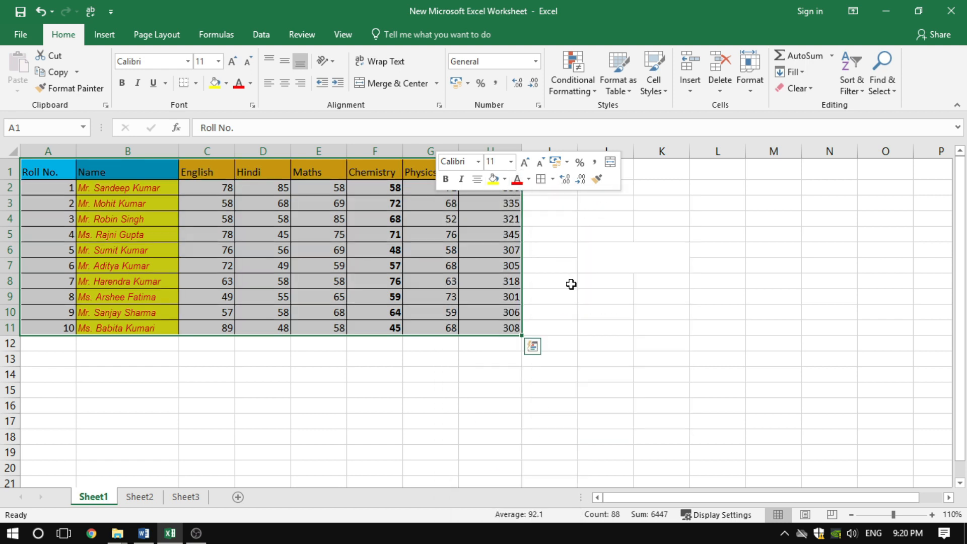
{"action": "left_click", "coordinate": [593, 380]}
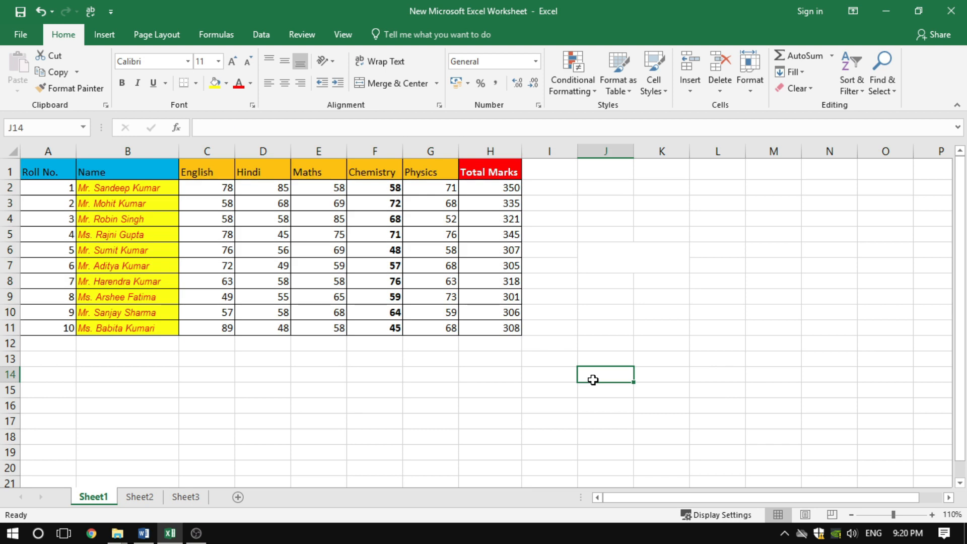
- Remove all borders from the marks table in A1:H11
{"action": "left_click_drag", "start_coordinate": [41, 173], "coordinate": [493, 328]}
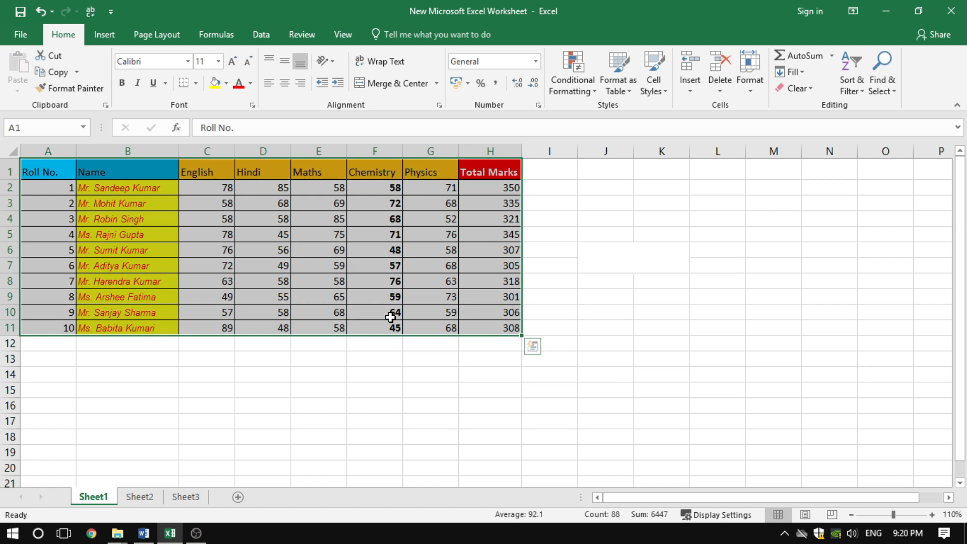
{"action": "right_click", "coordinate": [355, 304]}
{"action": "left_click", "coordinate": [473, 179]}
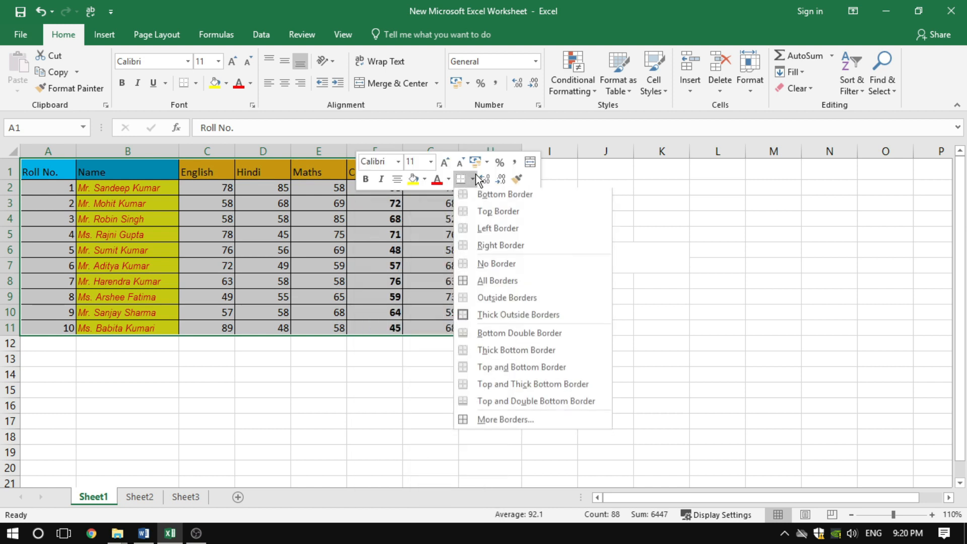
{"action": "left_click", "coordinate": [487, 266]}
{"action": "left_click", "coordinate": [600, 282]}
{"action": "left_click", "coordinate": [596, 328]}
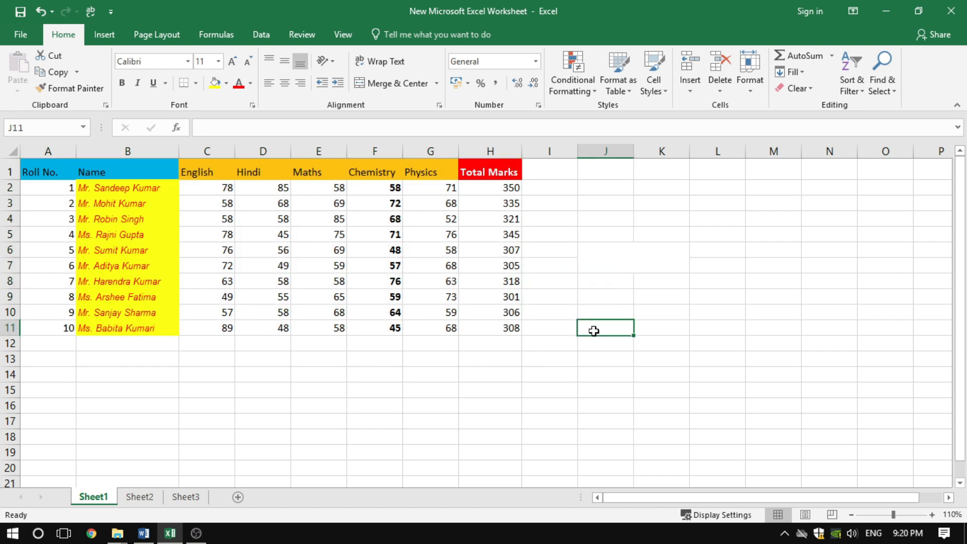
- Increase the English marks in C2:C11 to two decimal places
{"action": "left_click_drag", "start_coordinate": [222, 189], "coordinate": [210, 328]}
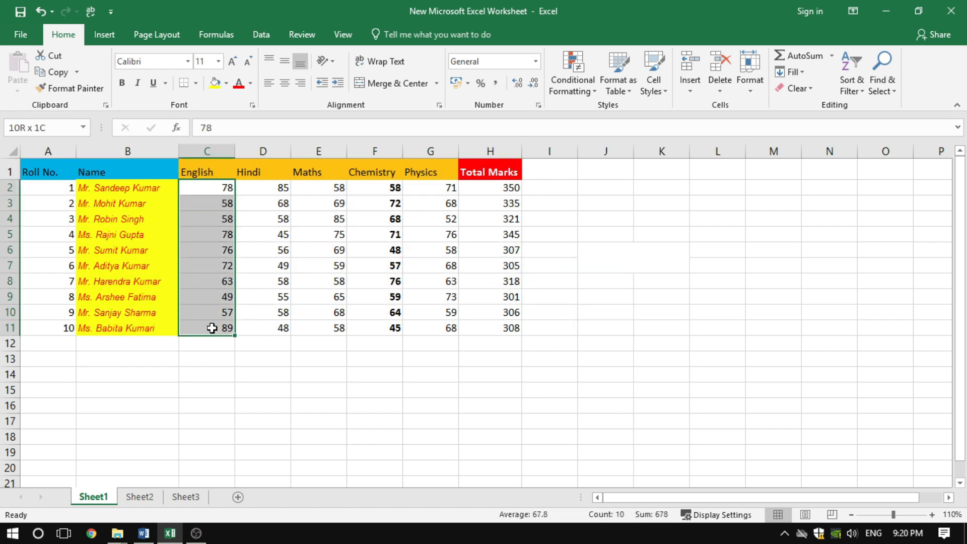
{"action": "right_click", "coordinate": [201, 263]}
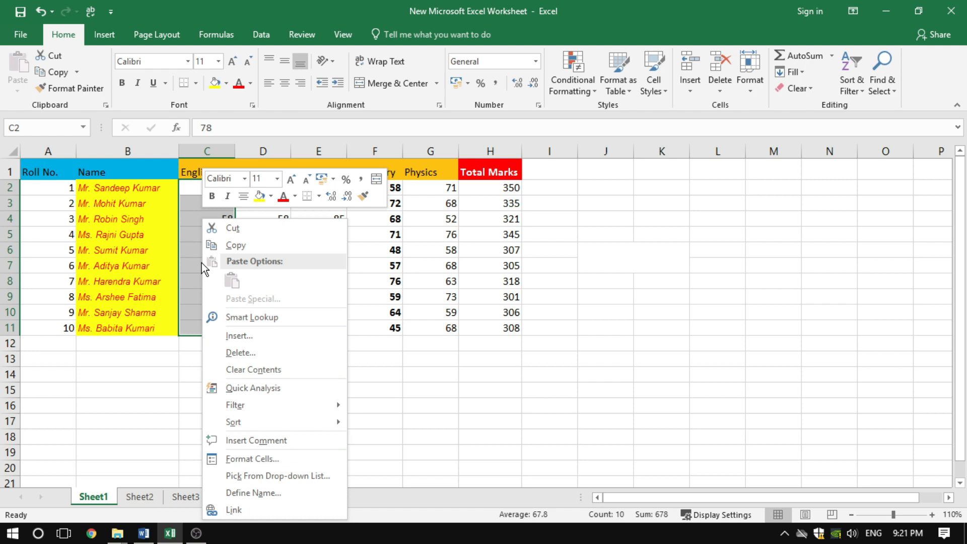
{"action": "left_click", "coordinate": [330, 196]}
{"action": "left_click", "coordinate": [330, 196]}
{"action": "left_click", "coordinate": [272, 343]}
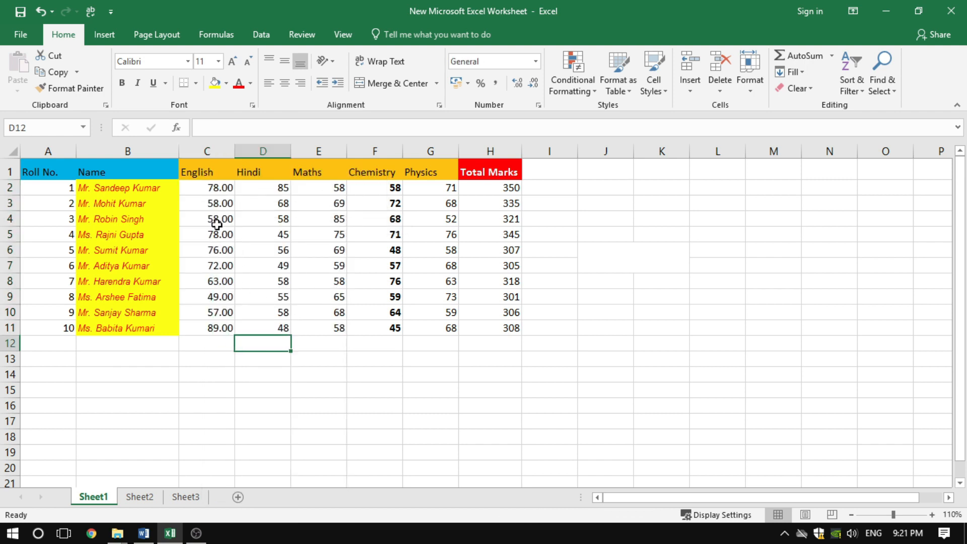
{"action": "left_click", "coordinate": [214, 252]}
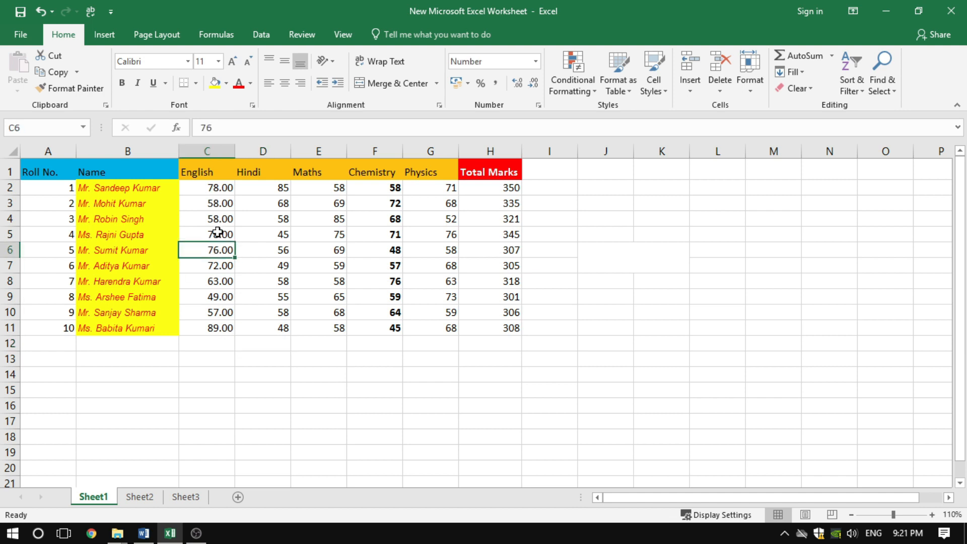
{"action": "left_click", "coordinate": [217, 190]}
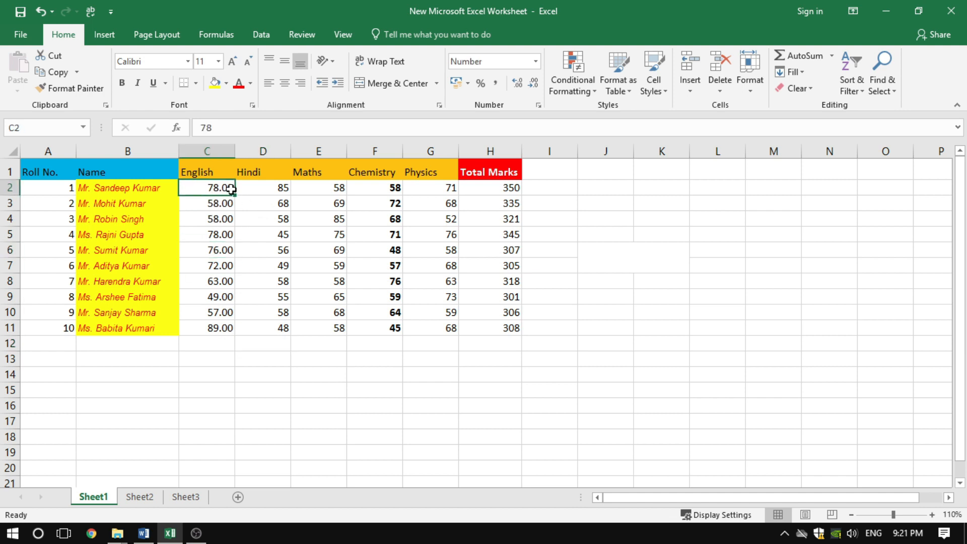
{"action": "left_click", "coordinate": [276, 186]}
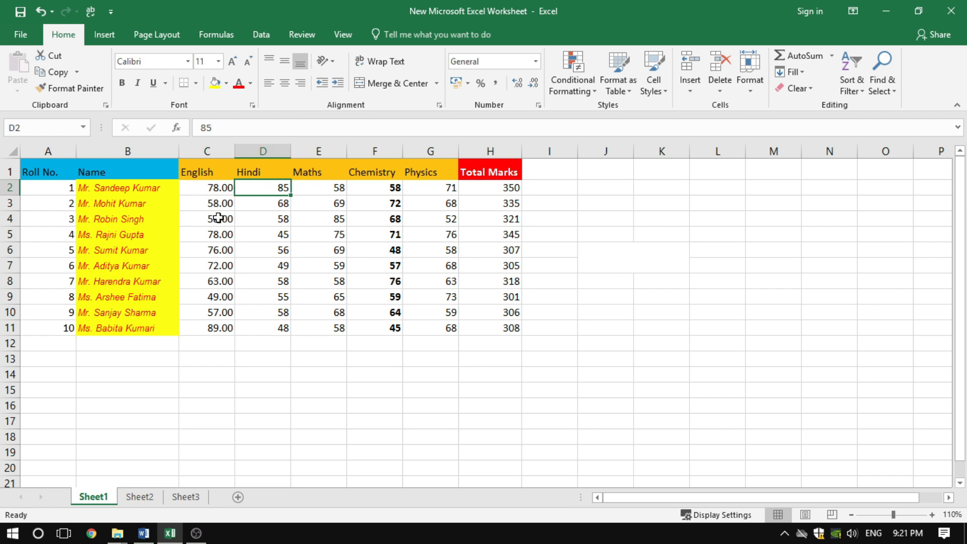
- Decrease the English marks in C2:C11 to zero decimal places
{"action": "left_click_drag", "start_coordinate": [207, 189], "coordinate": [207, 326]}
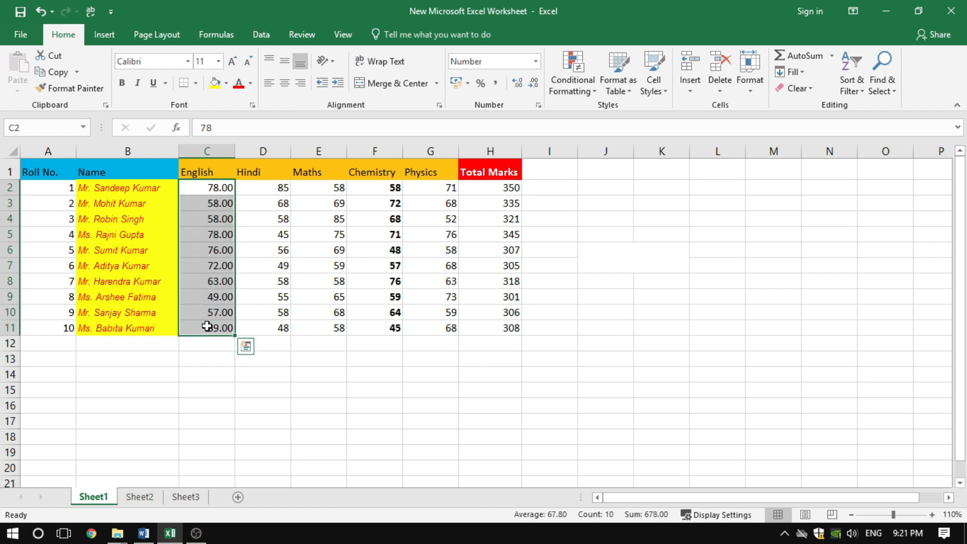
{"action": "right_click", "coordinate": [201, 295]}
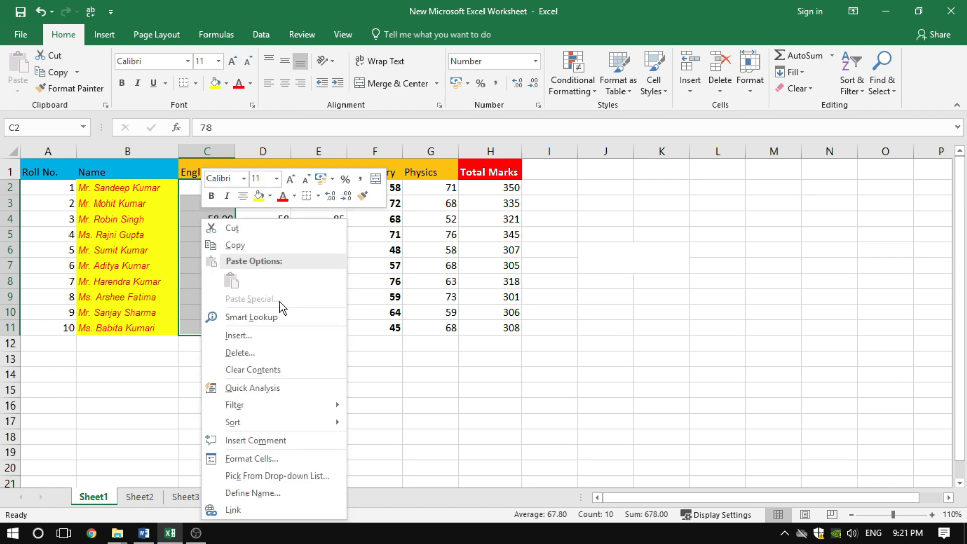
{"action": "left_click", "coordinate": [341, 197]}
{"action": "left_click", "coordinate": [341, 198]}
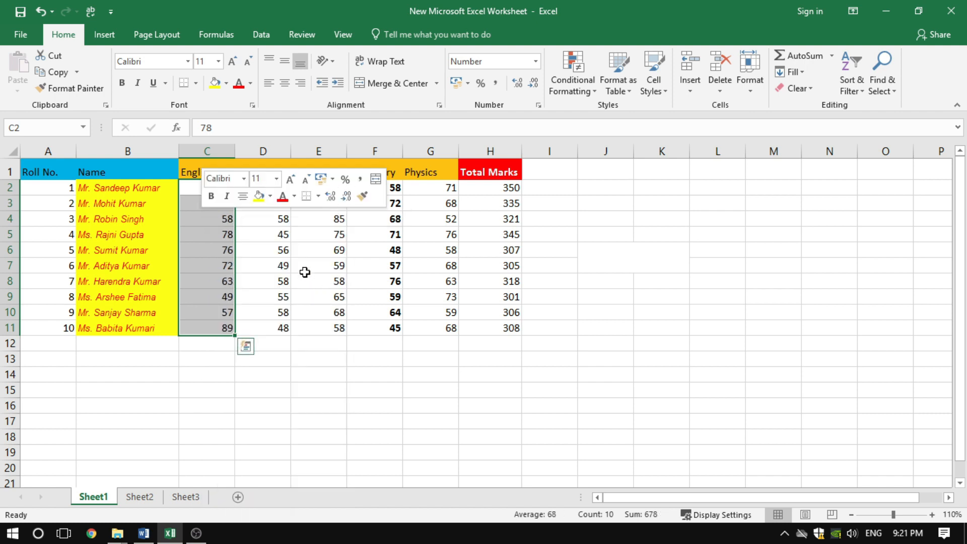
{"action": "left_click", "coordinate": [302, 325]}
{"action": "left_click_drag", "start_coordinate": [262, 188], "coordinate": [261, 325]}
{"action": "right_click", "coordinate": [261, 325]}
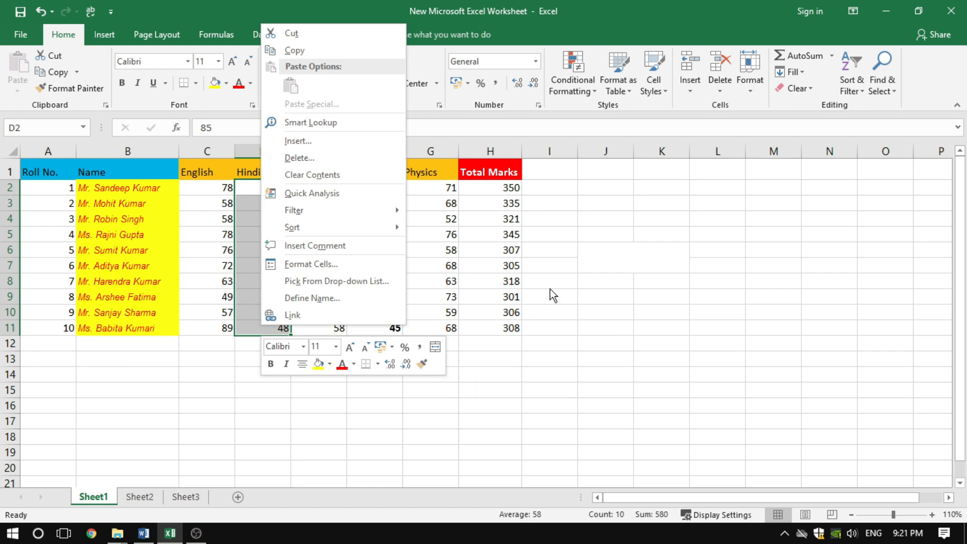
{"action": "key", "text": "Escape"}
- Copy the Total Marks header's formatting onto the last student's marks and total in C11:H11 with Format Painter
{"action": "left_click", "coordinate": [502, 171]}
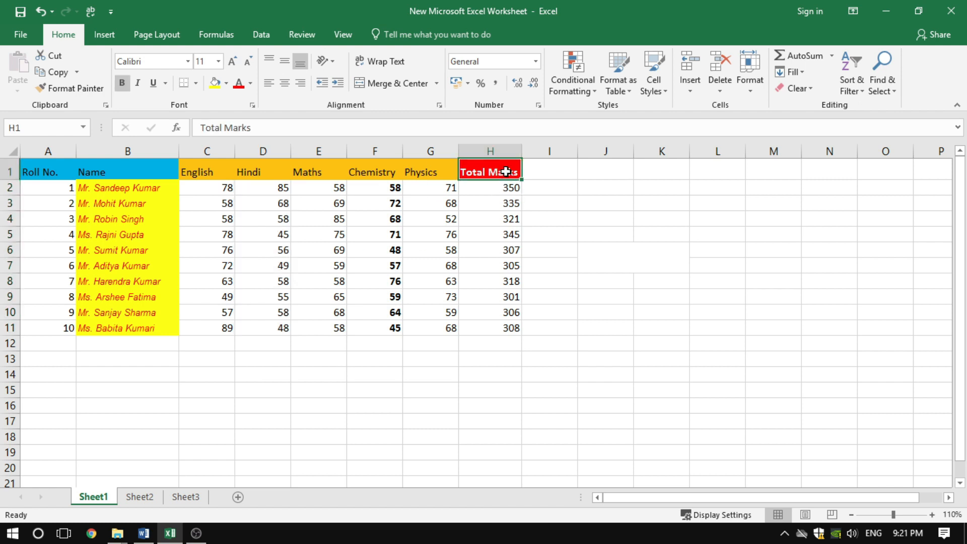
{"action": "left_click", "coordinate": [491, 330]}
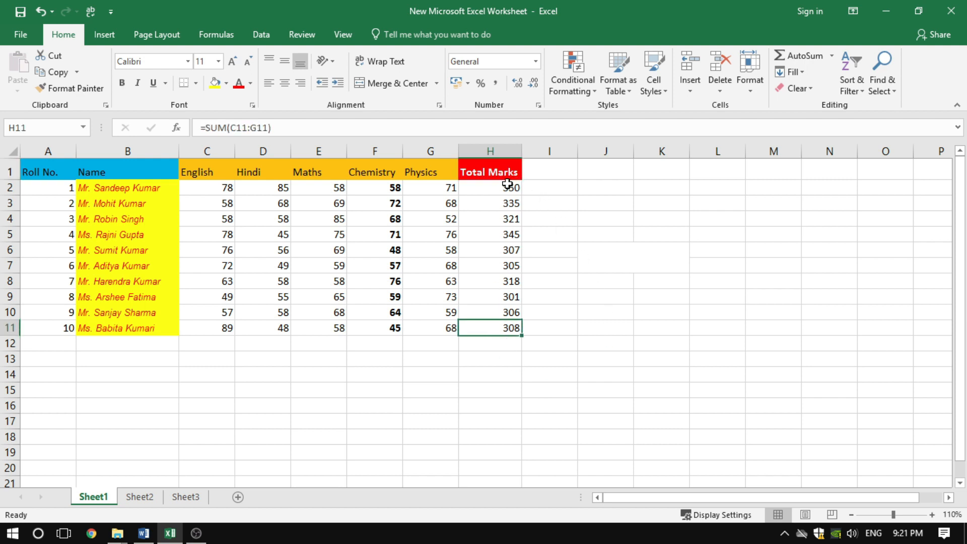
{"action": "left_click", "coordinate": [491, 173]}
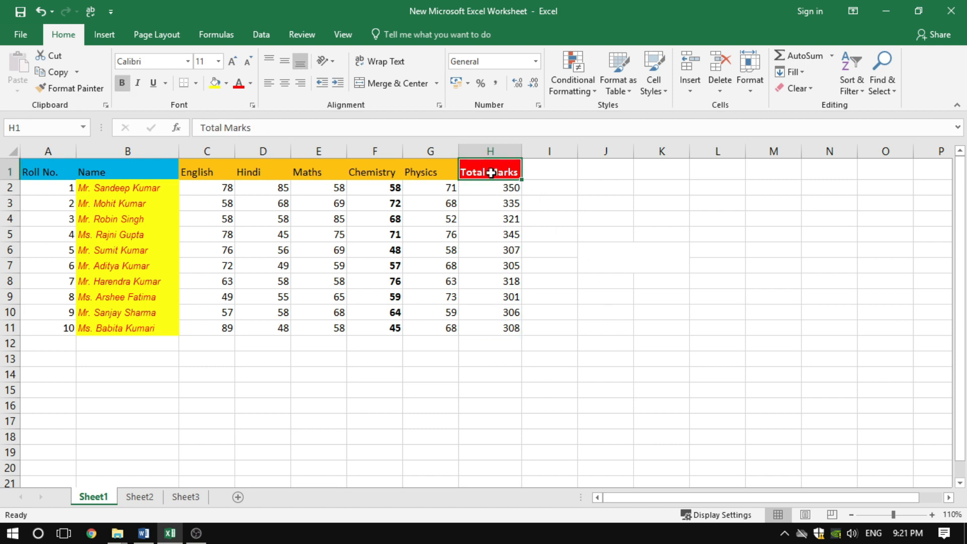
{"action": "right_click", "coordinate": [491, 173]}
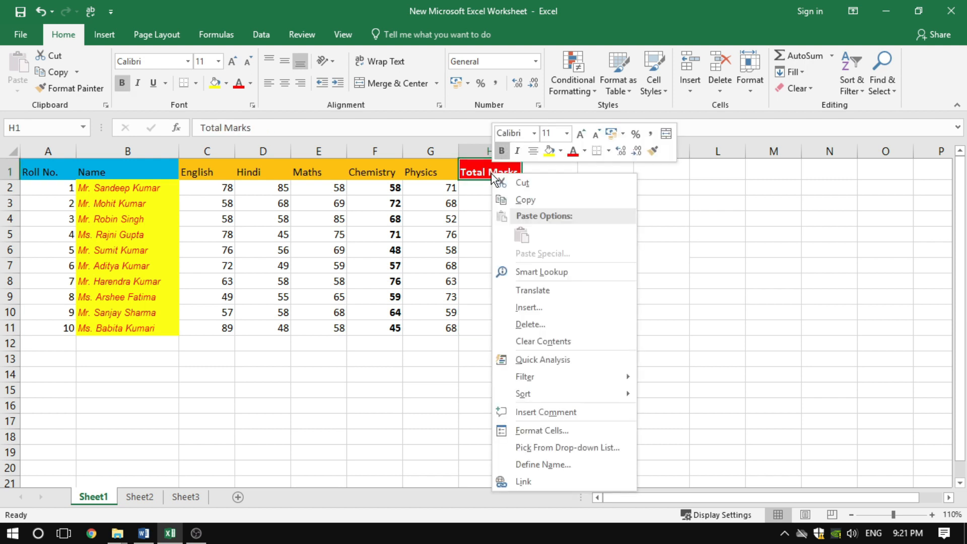
{"action": "left_click", "coordinate": [653, 151]}
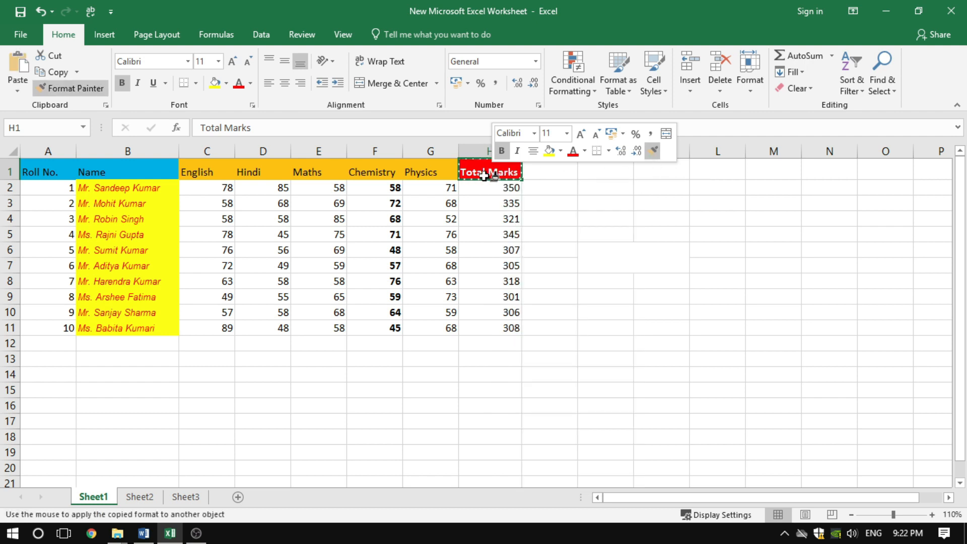
{"action": "mouse_move", "coordinate": [486, 325]}
{"action": "left_mouse_down"}
{"action": "mouse_move", "coordinate": [258, 337]}
{"action": "mouse_move", "coordinate": [225, 328]}
{"action": "left_mouse_up"}
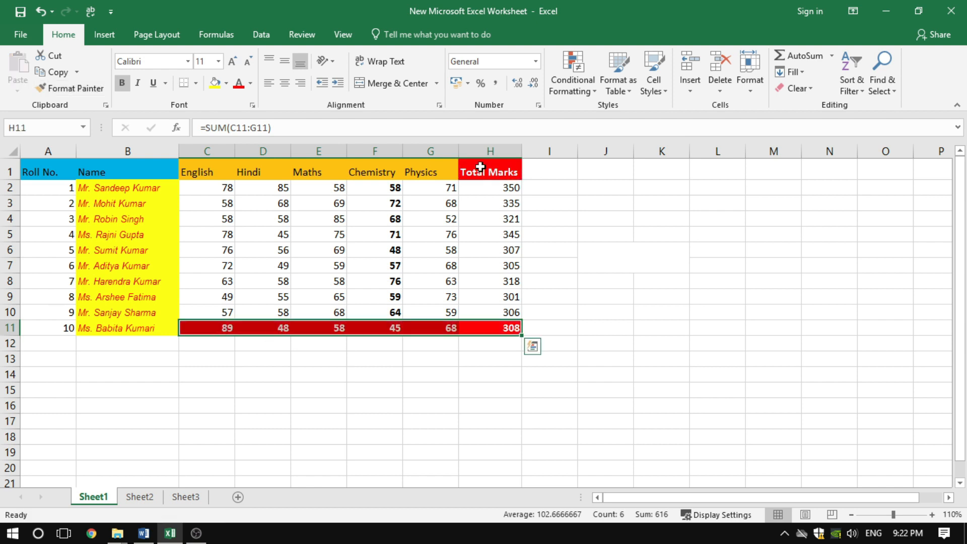
{"action": "left_click", "coordinate": [480, 167]}
{"action": "left_click", "coordinate": [501, 327]}
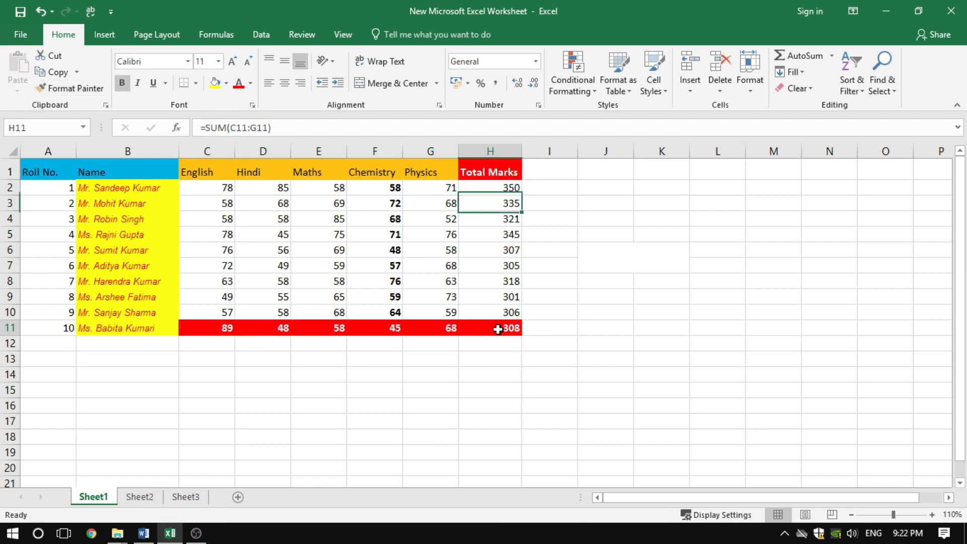
{"action": "left_click", "coordinate": [434, 329]}
{"action": "left_click", "coordinate": [360, 328]}
{"action": "left_click", "coordinate": [371, 355]}
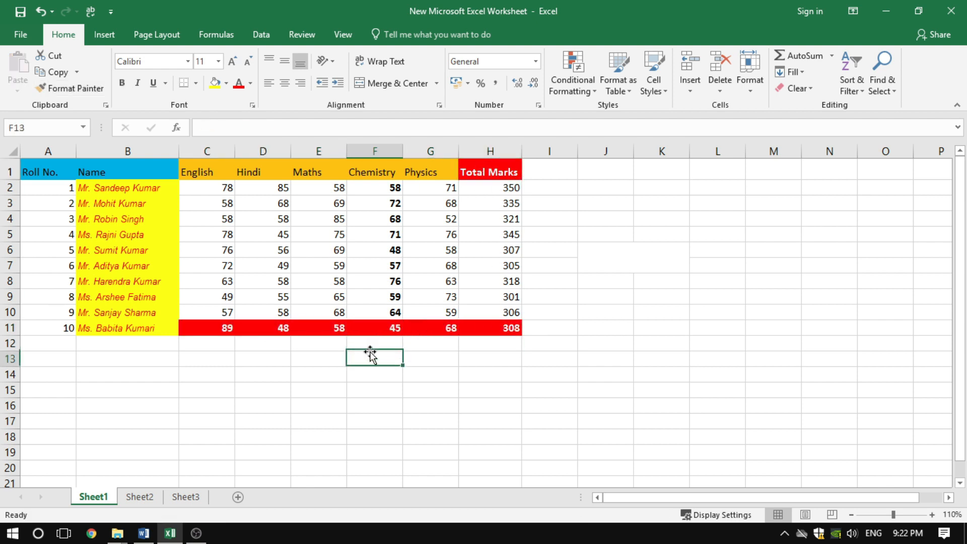